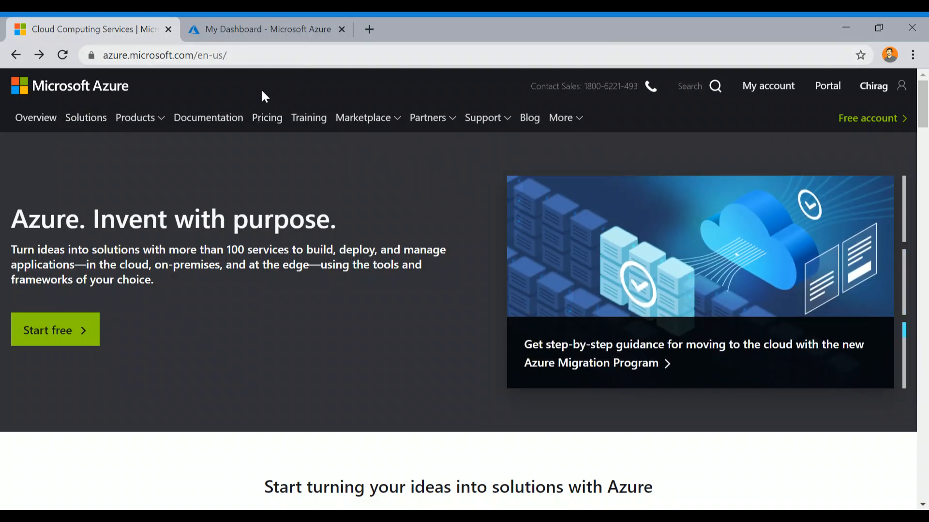
Open the Azure free account page and review its 12-month offer, credit and free product allowances
{"action": "left_click", "coordinate": [851, 122]}
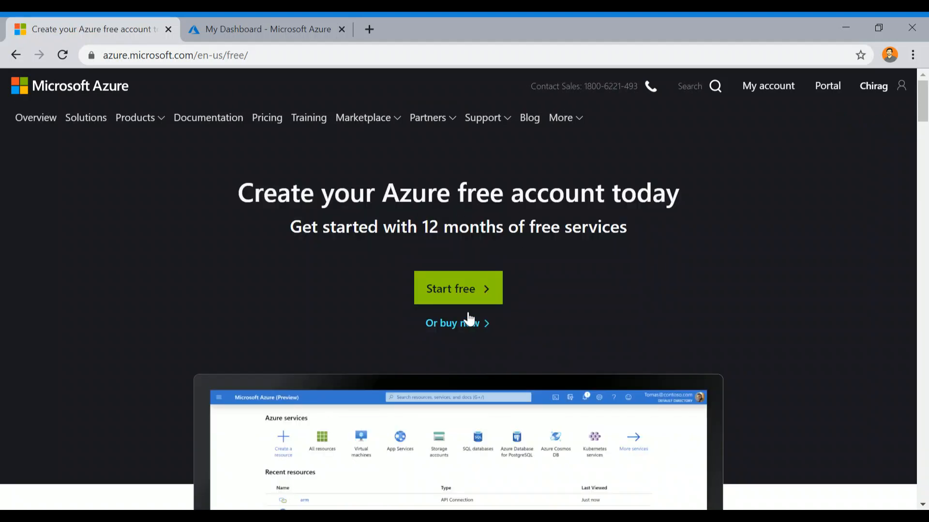
{"action": "left_click_drag", "start_coordinate": [926, 107], "coordinate": [926, 157]}
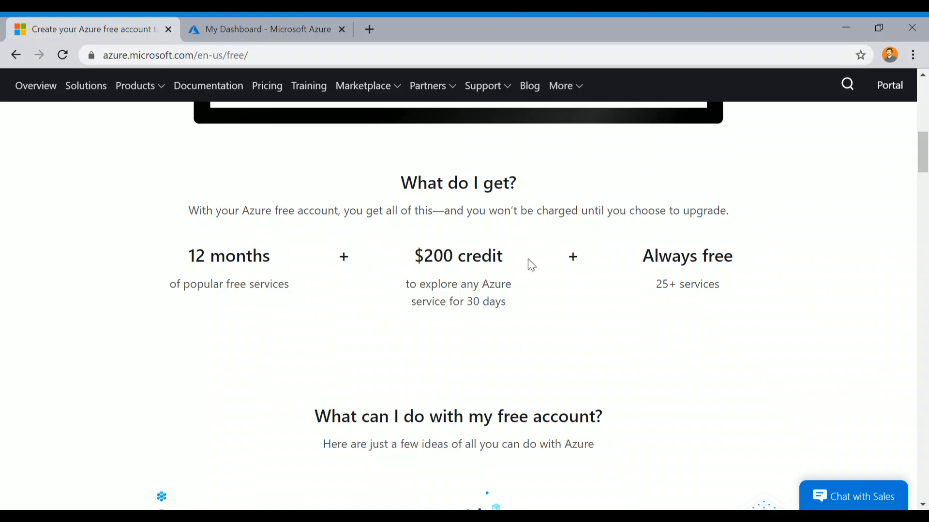
{"action": "scroll", "coordinate": [572, 253], "scroll_direction": "down", "scroll_amount": 5}
{"action": "scroll", "coordinate": [541, 255], "scroll_direction": "down", "scroll_amount": 10}
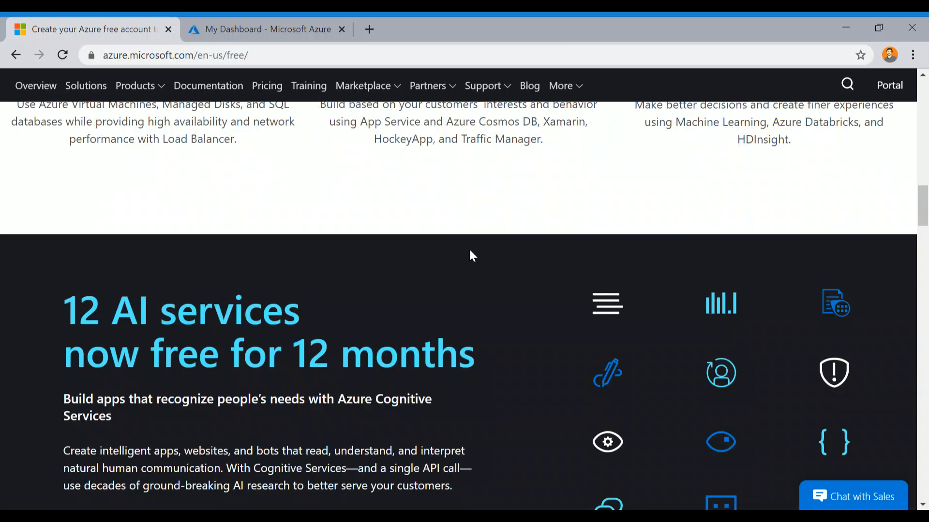
{"action": "scroll", "coordinate": [397, 236], "scroll_direction": "down", "scroll_amount": 6}
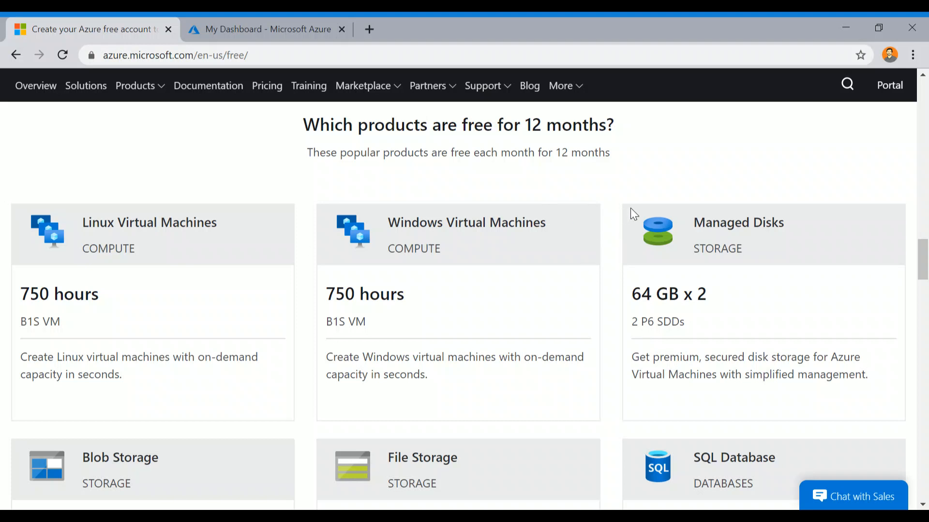
{"action": "scroll", "coordinate": [631, 208], "scroll_direction": "down", "scroll_amount": 5}
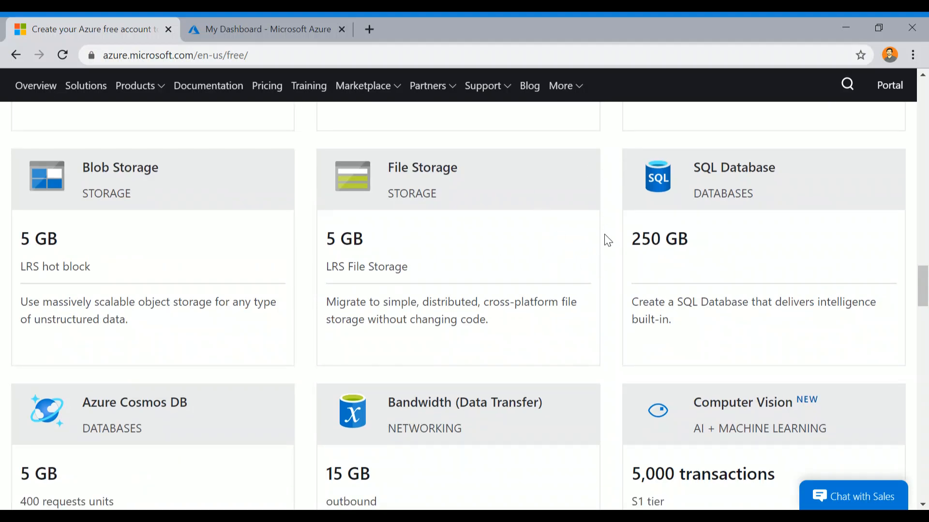
{"action": "scroll", "coordinate": [605, 237], "scroll_direction": "down", "scroll_amount": 20}
{"action": "scroll", "coordinate": [455, 262], "scroll_direction": "up", "scroll_amount": 20}
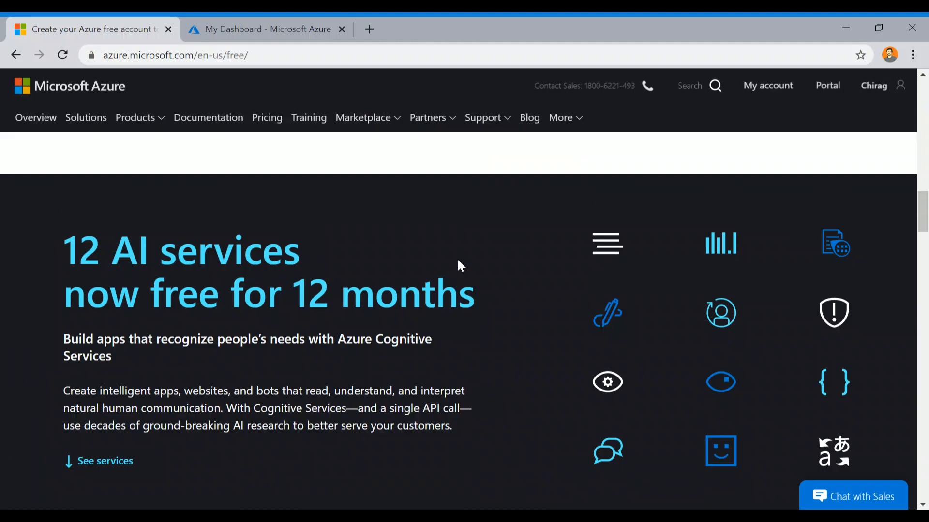
Switch to the Azure portal, view the standard virtual machine creation form, and return to the dashboard
{"action": "left_click", "coordinate": [244, 22]}
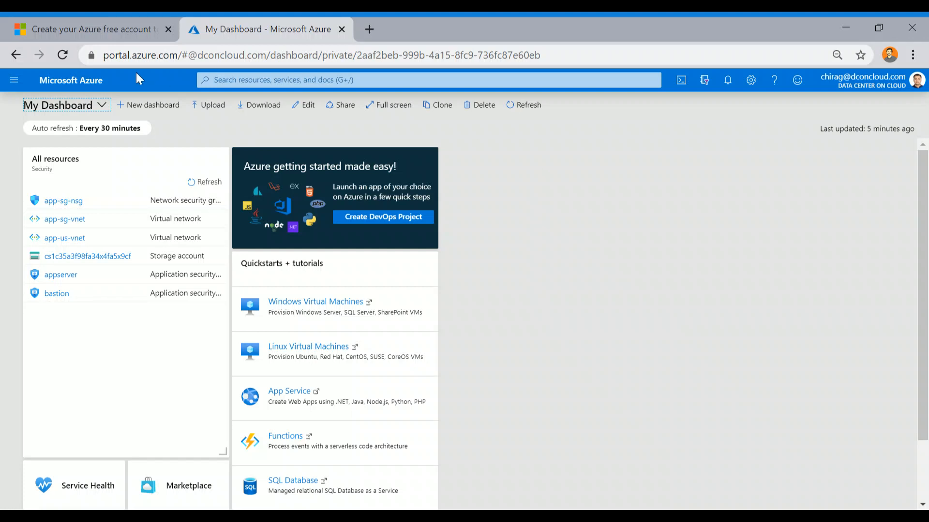
{"action": "left_click", "coordinate": [13, 80]}
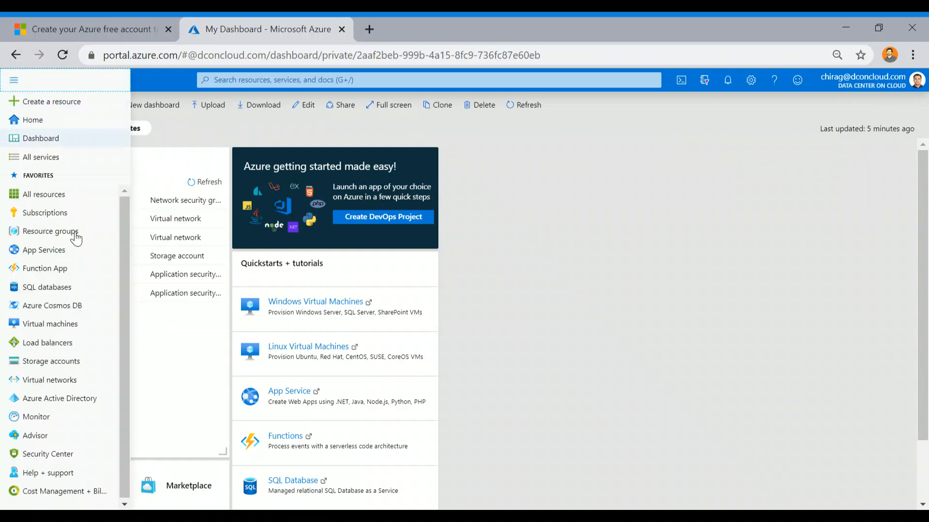
{"action": "left_click", "coordinate": [386, 242]}
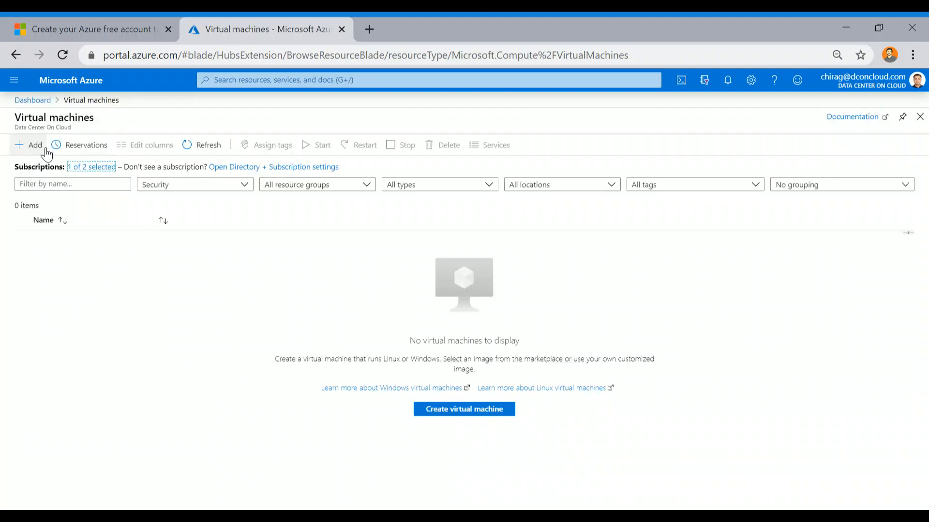
{"action": "left_click", "coordinate": [32, 145]}
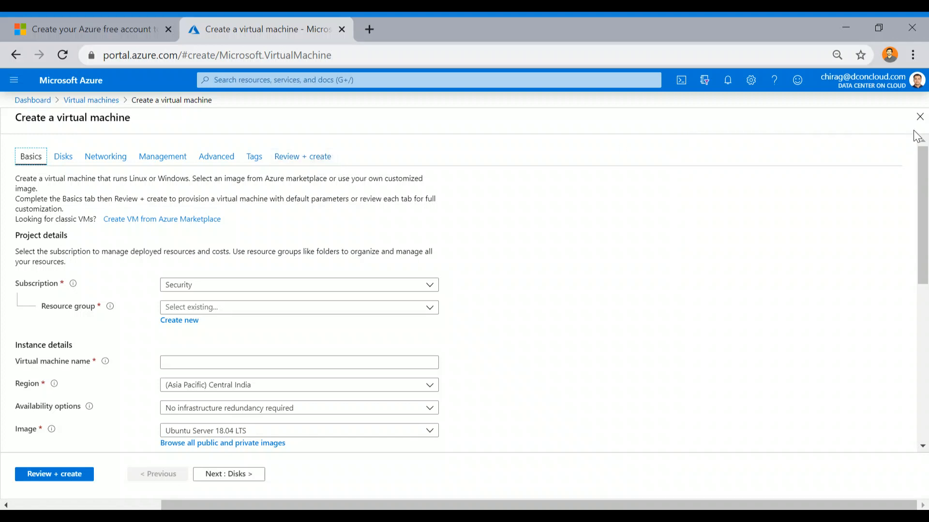
{"action": "left_click", "coordinate": [922, 118]}
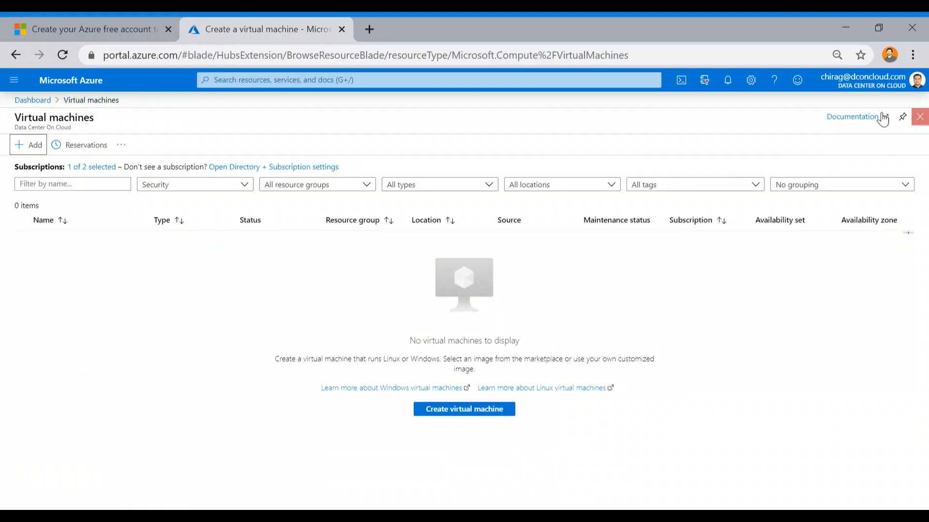
{"action": "left_click", "coordinate": [917, 124]}
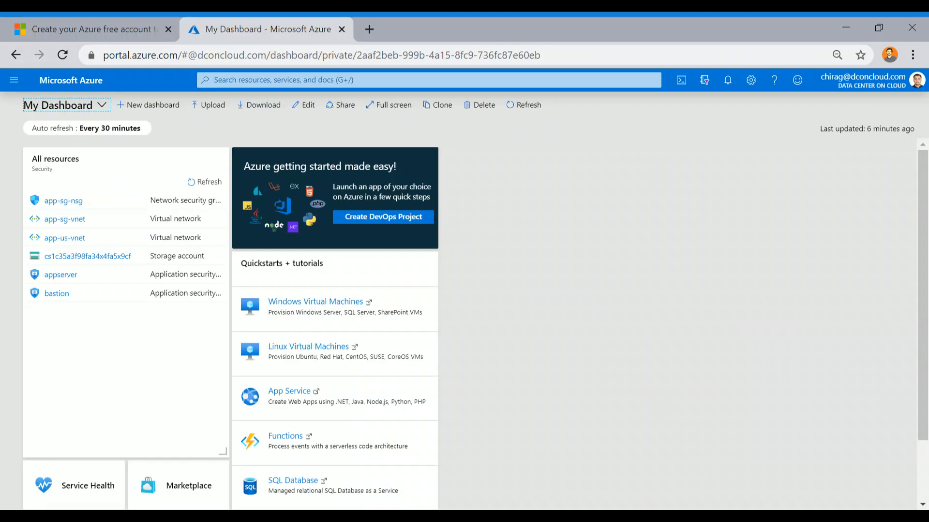
Search the portal for "free", browse Free services, and start creating the free Linux Virtual Machine
{"action": "left_click", "coordinate": [283, 80]}
{"action": "type", "text": "free"}
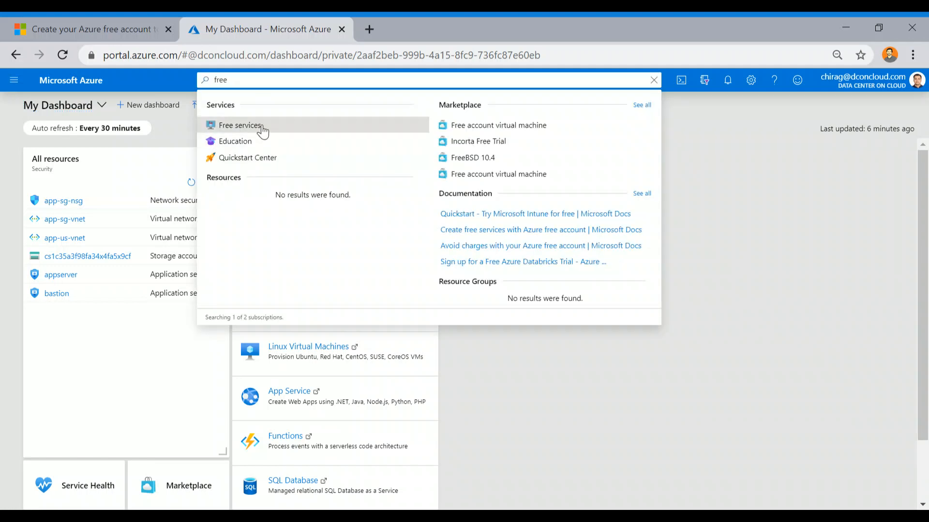
{"action": "left_click", "coordinate": [262, 125]}
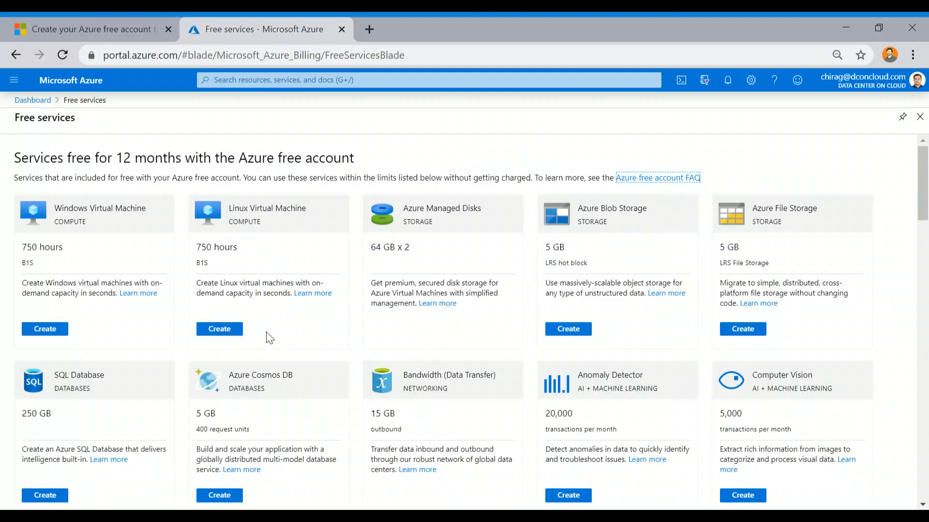
{"action": "scroll", "coordinate": [629, 294], "scroll_direction": "down", "scroll_amount": 20}
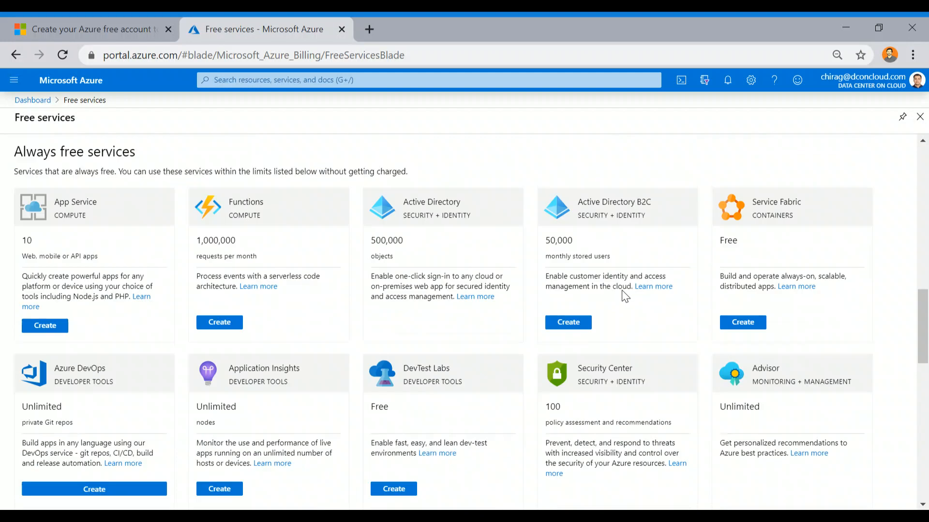
{"action": "left_click_drag", "start_coordinate": [926, 447], "coordinate": [271, 238]}
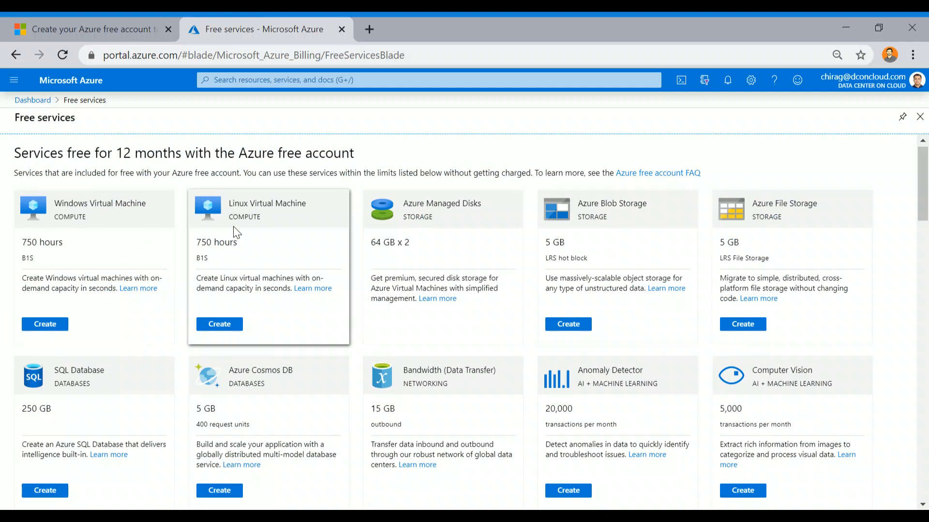
{"action": "left_click", "coordinate": [230, 324]}
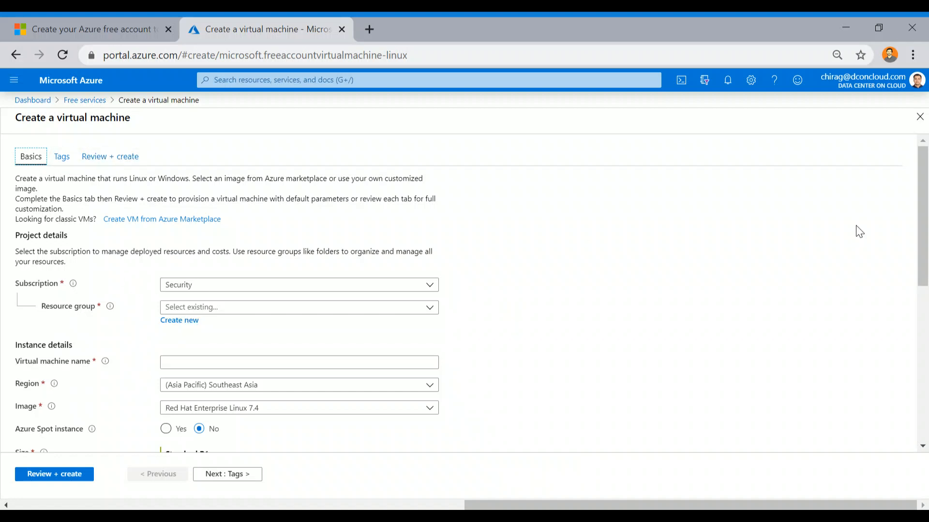
Create a new resource group named free-ubuntu for the virtual machine
{"action": "scroll", "coordinate": [922, 213], "scroll_direction": "down", "scroll_amount": 2}
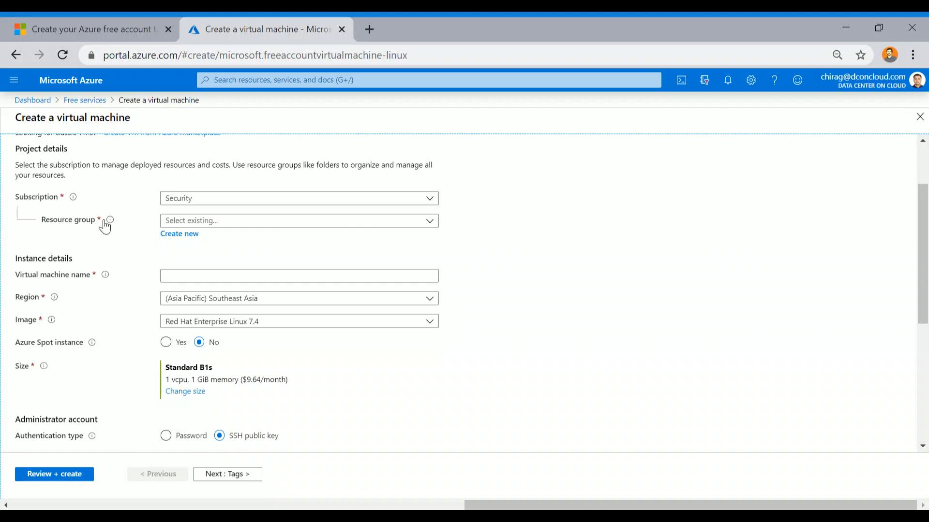
{"action": "mouse_move", "coordinate": [110, 220]}
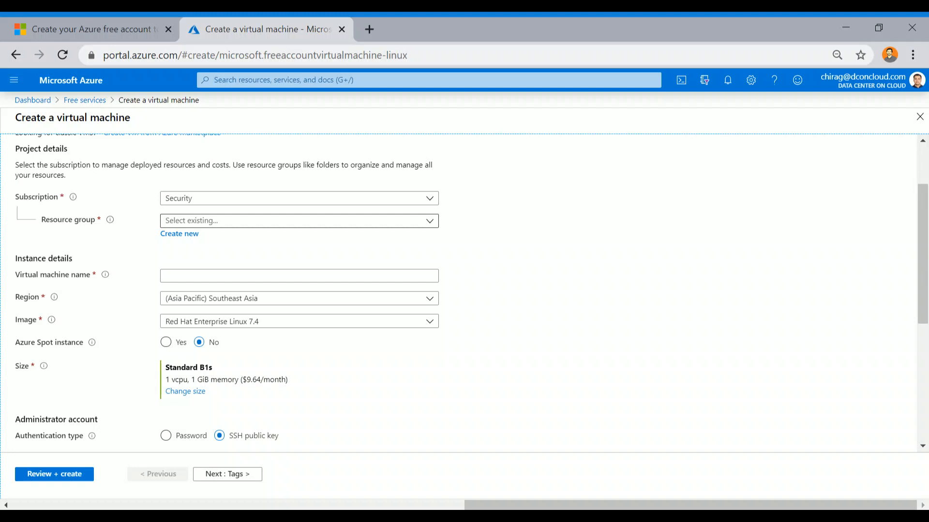
{"action": "left_click", "coordinate": [416, 221]}
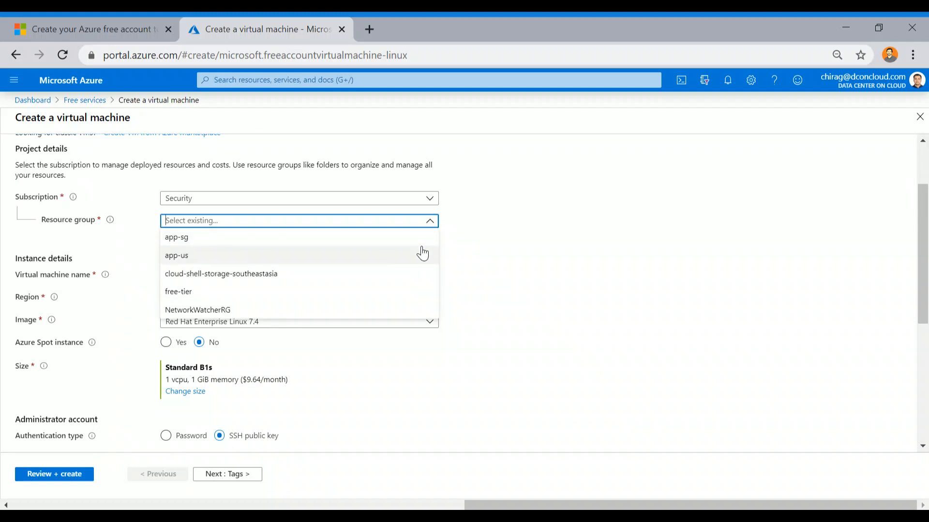
{"action": "left_click", "coordinate": [531, 245]}
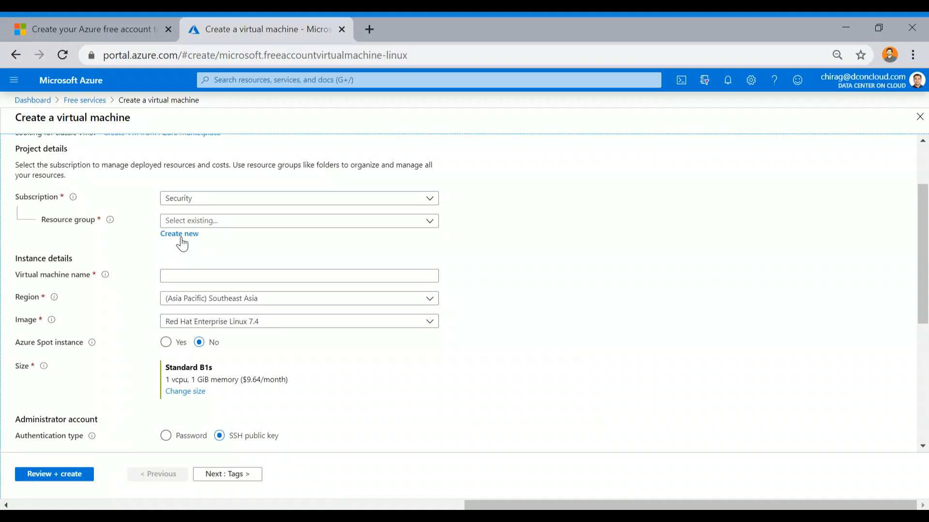
{"action": "left_click", "coordinate": [181, 237]}
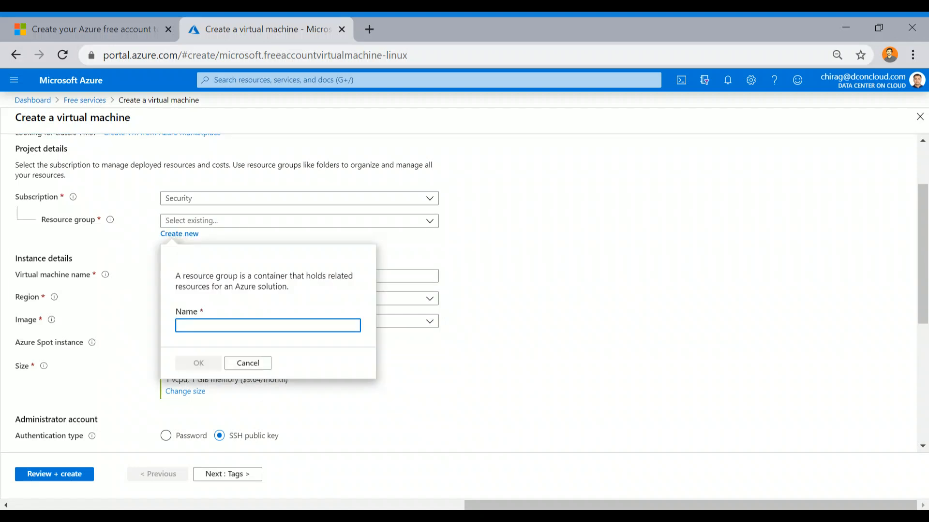
{"action": "type", "text": "free"}
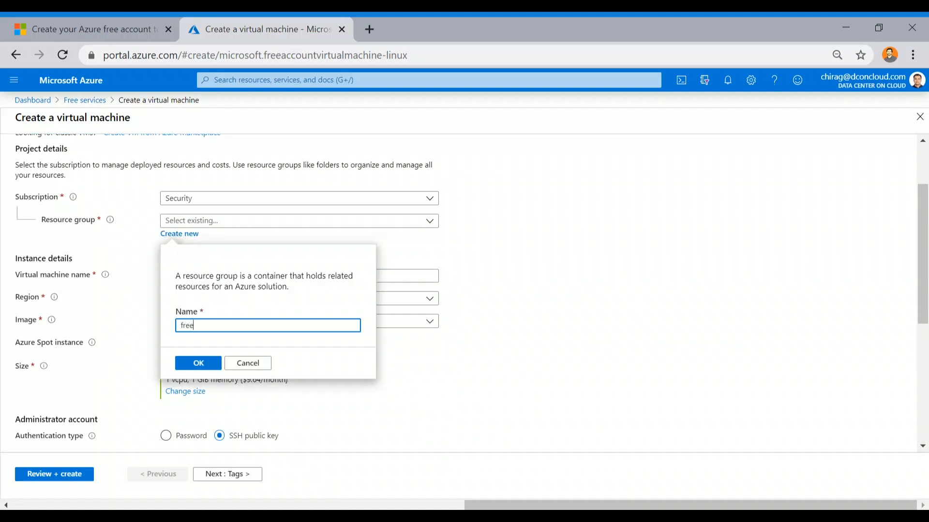
{"action": "type", "text": "-ubuntu"}
{"action": "left_click", "coordinate": [203, 366]}
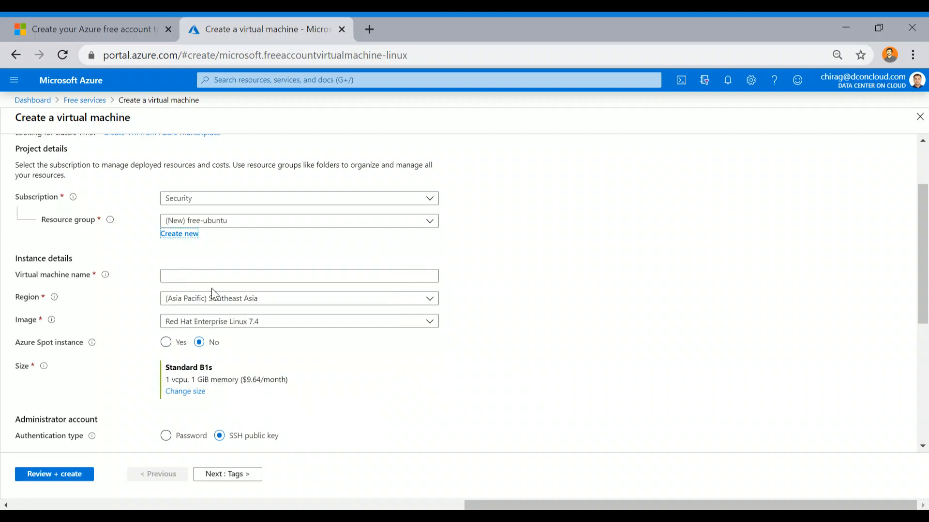
Name the virtual machine ubuntu16 and select (Asia Pacific) Southeast Asia as its region
{"action": "left_click", "coordinate": [398, 275]}
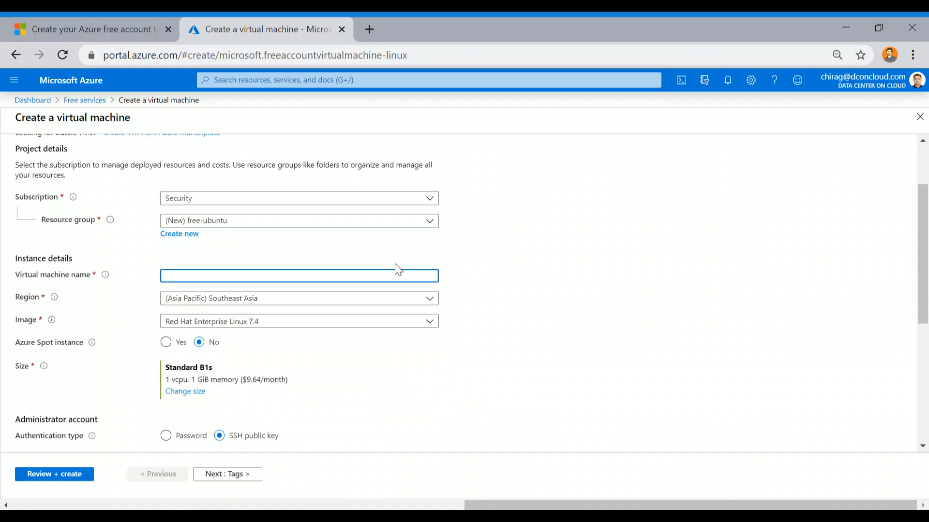
{"action": "type", "text": "ubuntu16"}
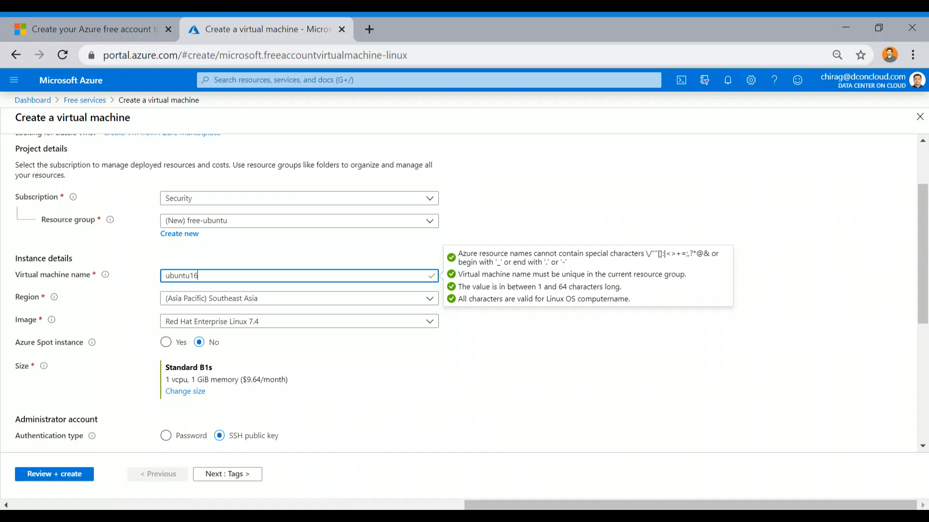
{"action": "left_click", "coordinate": [552, 341]}
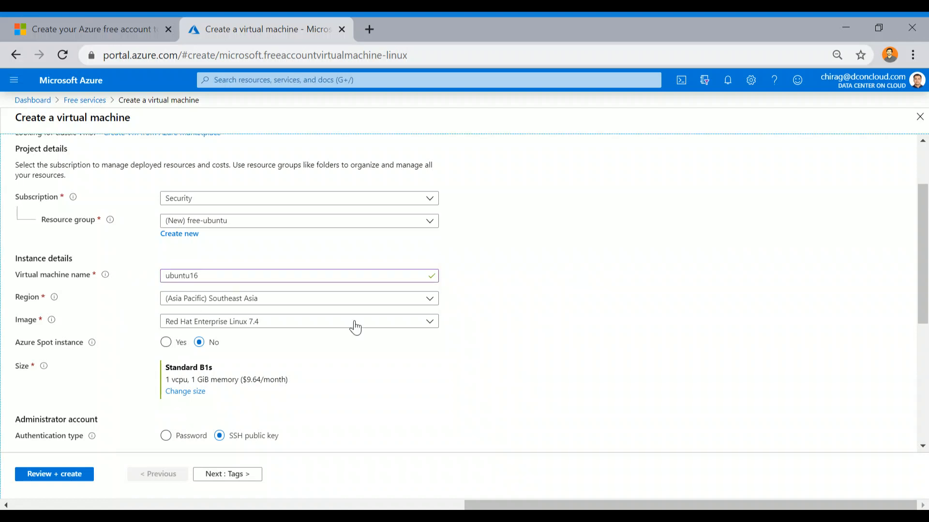
{"action": "left_click", "coordinate": [432, 300]}
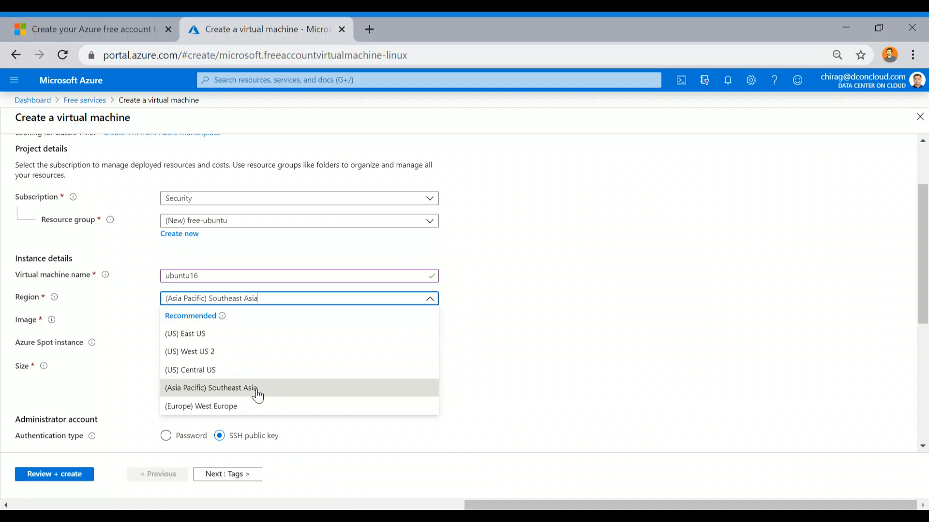
{"action": "left_click", "coordinate": [7, 79]}
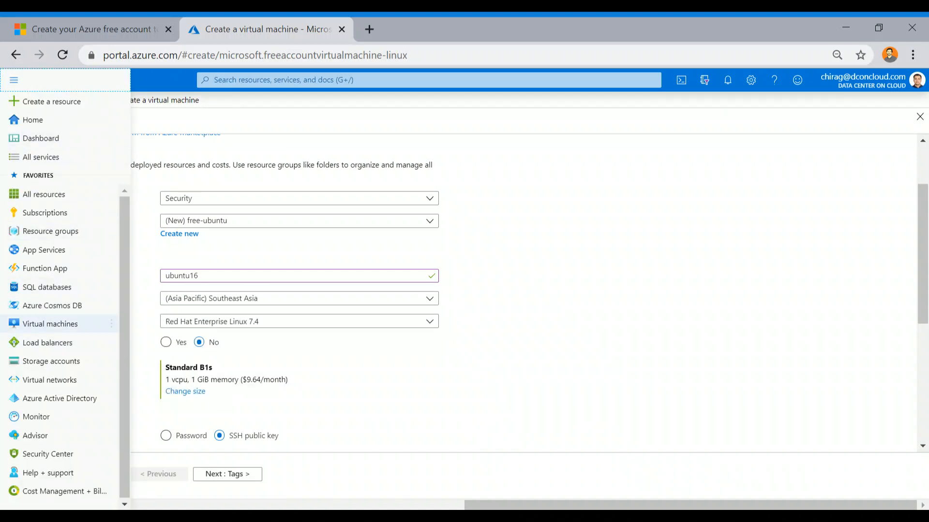
{"action": "left_click", "coordinate": [429, 297]}
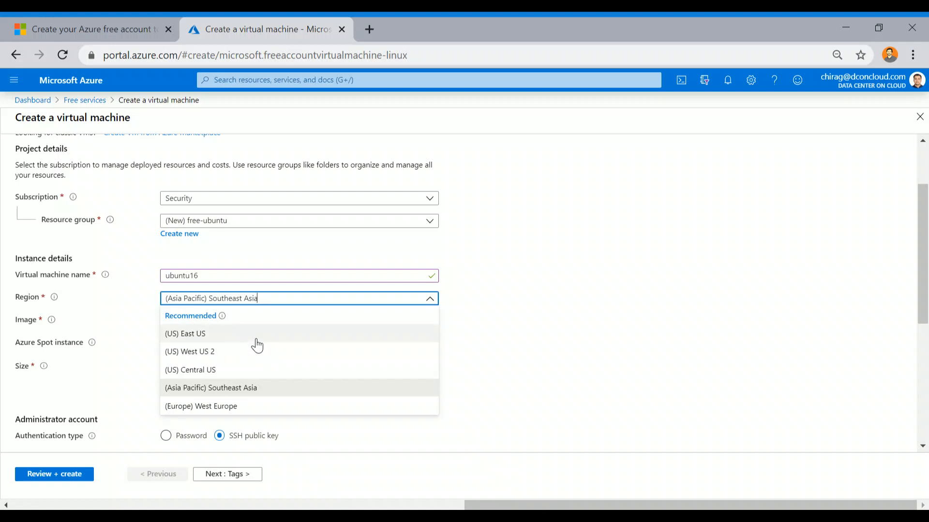
{"action": "left_click", "coordinate": [242, 390]}
Choose Ubuntu Server 16.04-LTS as the virtual machine's image
{"action": "left_click", "coordinate": [331, 326]}
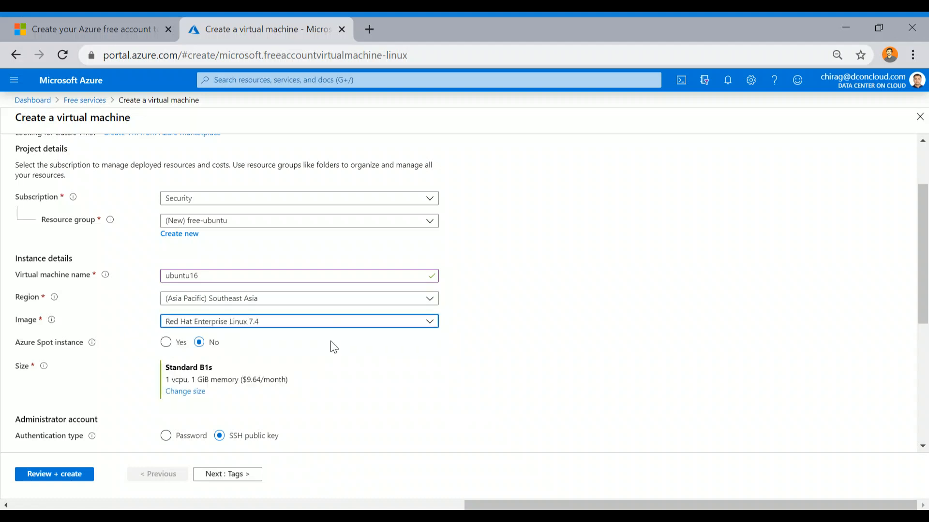
{"action": "scroll", "coordinate": [408, 265], "scroll_direction": "down", "scroll_amount": 3}
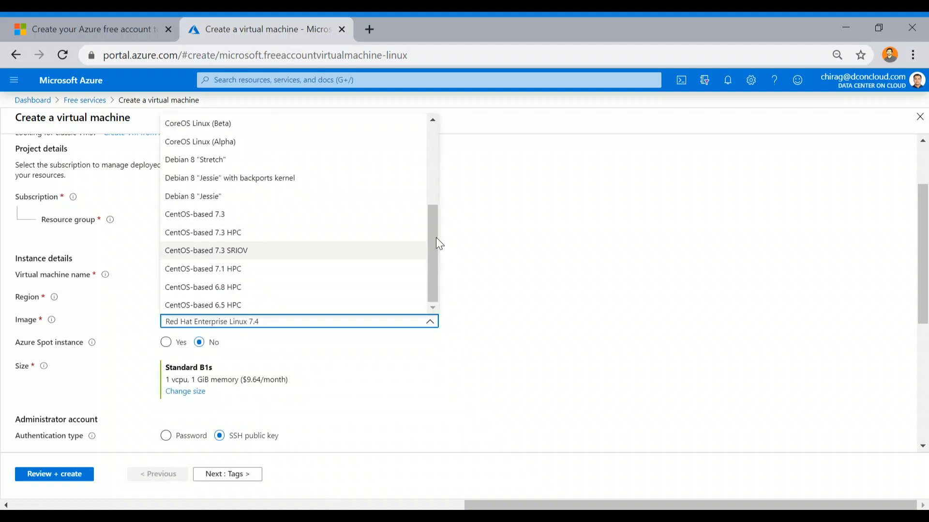
{"action": "scroll", "coordinate": [414, 145], "scroll_direction": "up", "scroll_amount": 3}
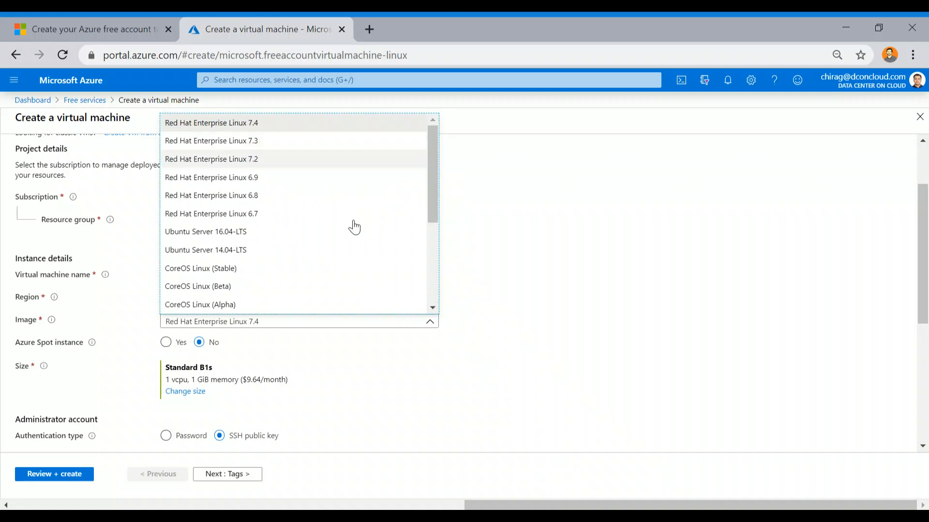
{"action": "left_click", "coordinate": [245, 236]}
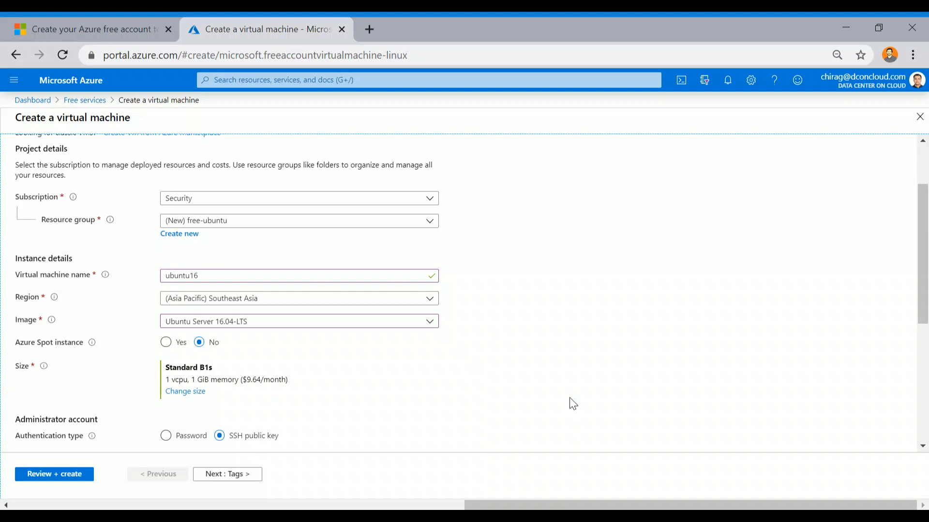
{"action": "scroll", "coordinate": [494, 312], "scroll_direction": "down", "scroll_amount": 3}
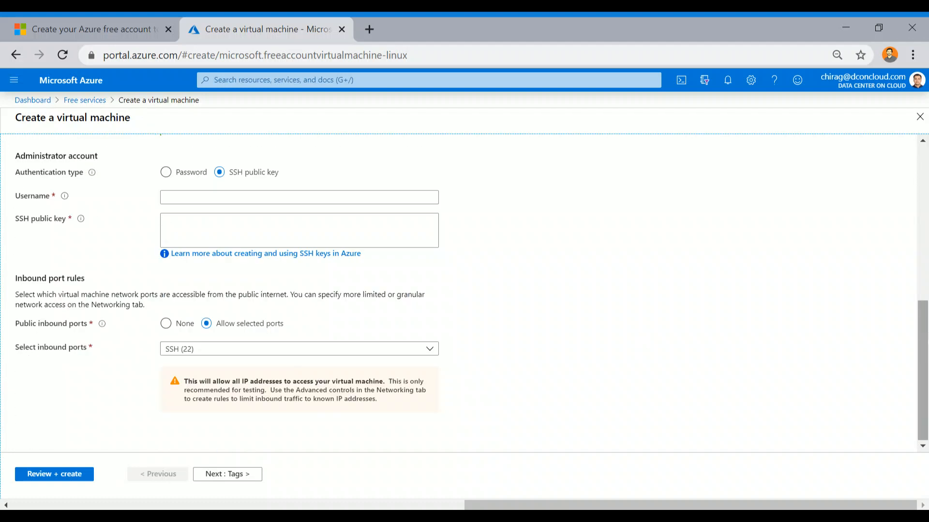
Enter the administrator account's username and paste the SSH public key for the virtual machine
{"action": "scroll", "coordinate": [925, 278], "scroll_direction": "up", "scroll_amount": 2}
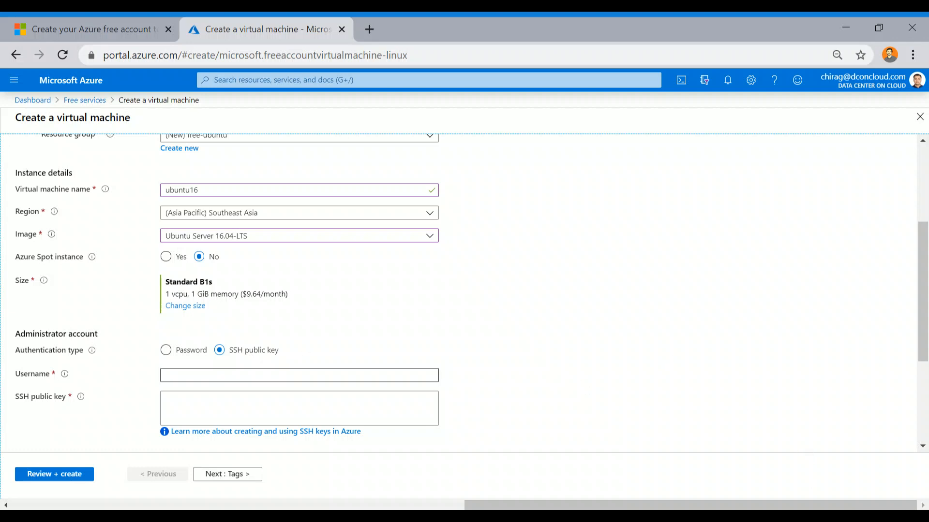
{"action": "left_click", "coordinate": [299, 375]}
{"action": "type", "text": "chirag"}
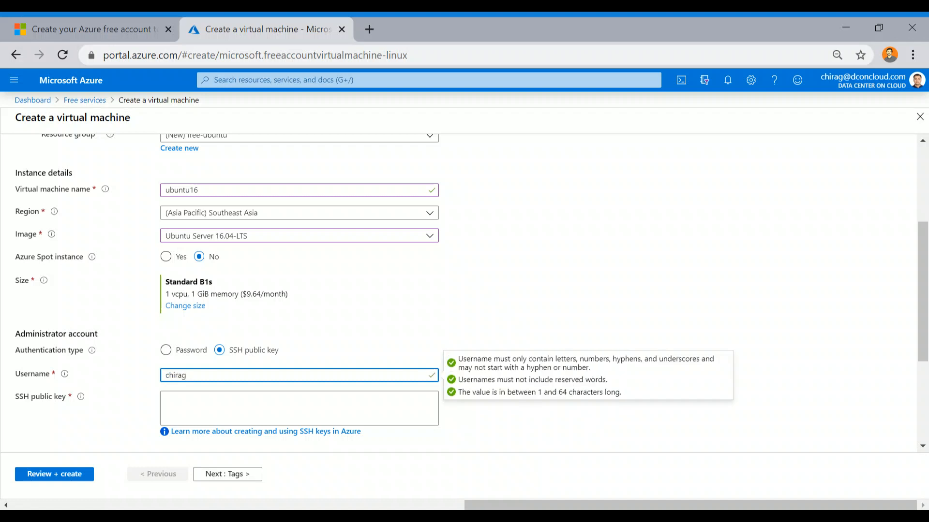
{"action": "key", "text": "Tab"}
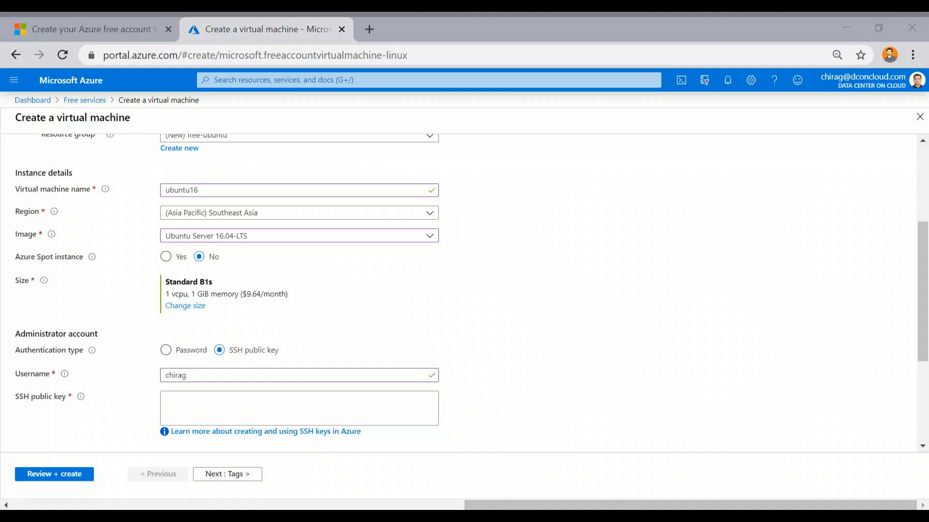
{"action": "left_click", "coordinate": [271, 408]}
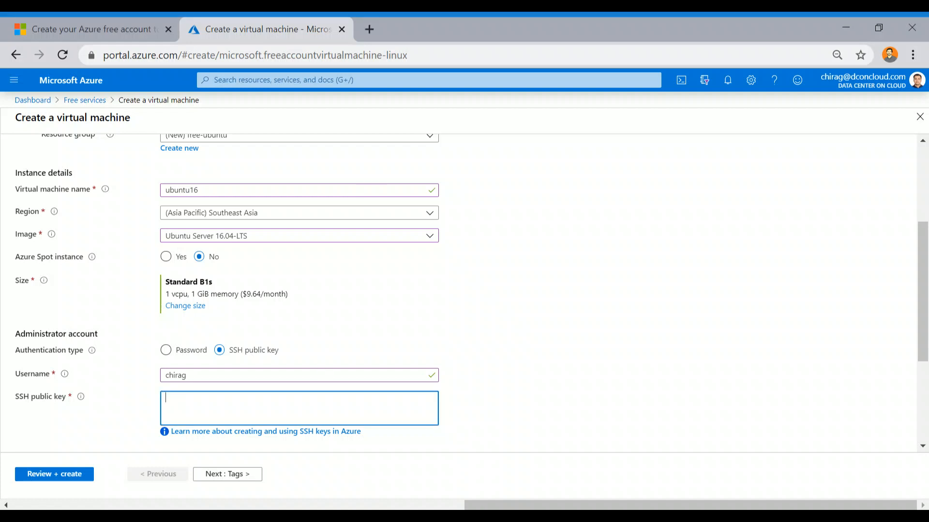
{"action": "key", "text": "ctrl+v"}
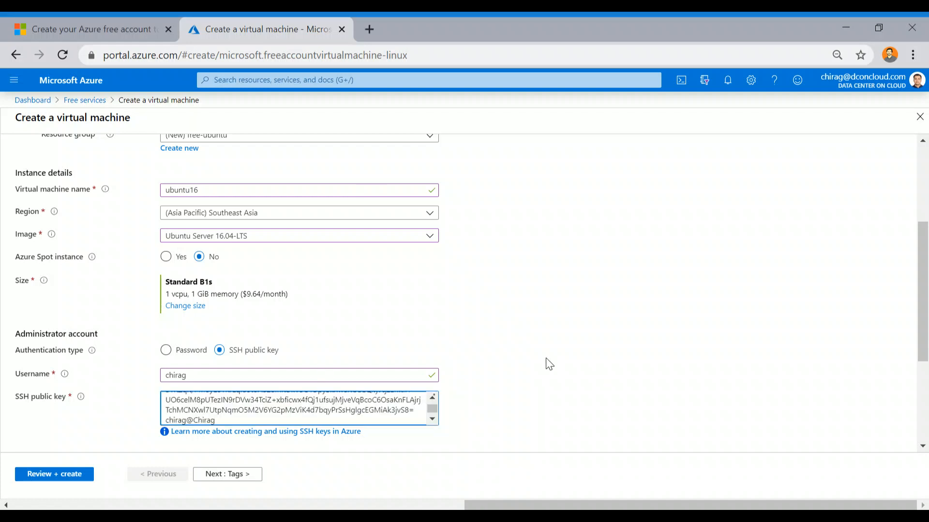
Try setting public inbound ports to None and switch back to allowing selected ports with SSH (22)
{"action": "scroll", "coordinate": [544, 322], "scroll_direction": "down", "scroll_amount": 3}
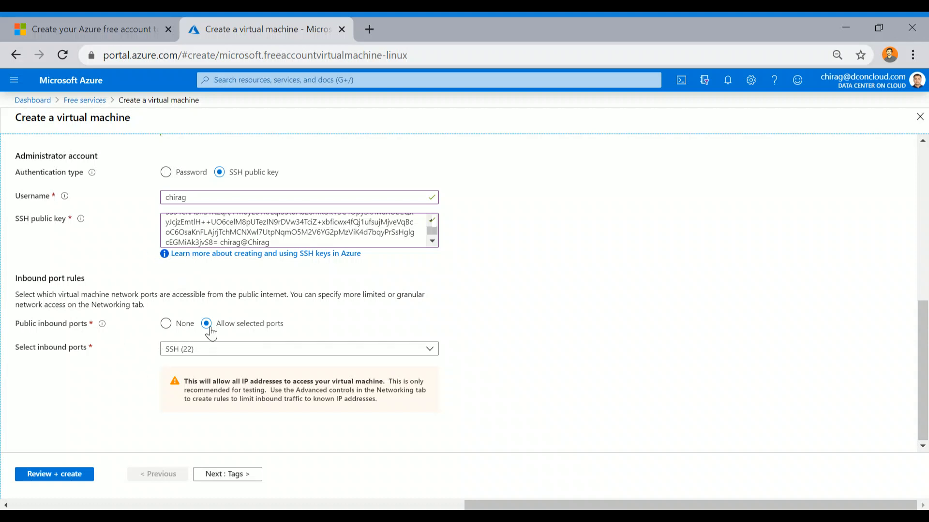
{"action": "left_click", "coordinate": [167, 324]}
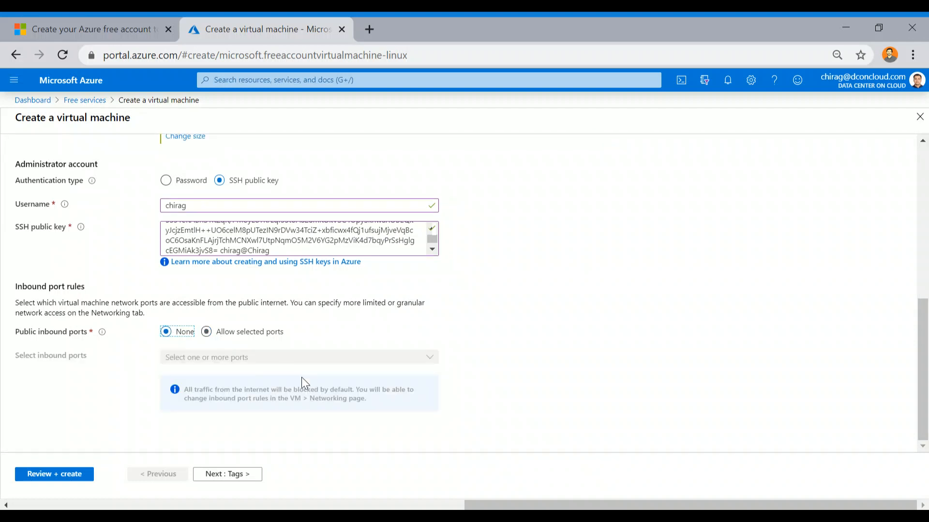
{"action": "left_click", "coordinate": [261, 333]}
{"action": "scroll", "coordinate": [430, 365], "scroll_direction": "up", "scroll_amount": 1}
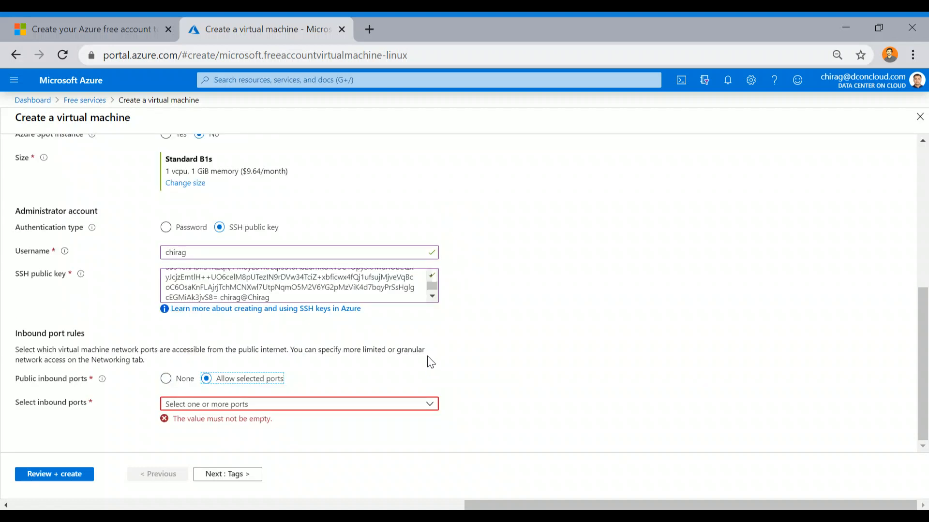
{"action": "left_click", "coordinate": [414, 406]}
{"action": "left_click", "coordinate": [225, 438]}
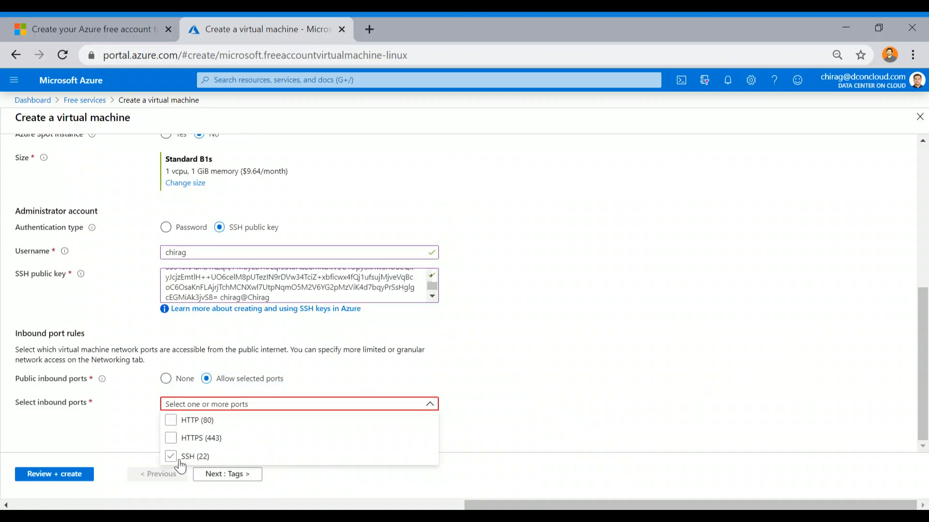
{"action": "left_click", "coordinate": [172, 457]}
{"action": "left_click", "coordinate": [411, 371]}
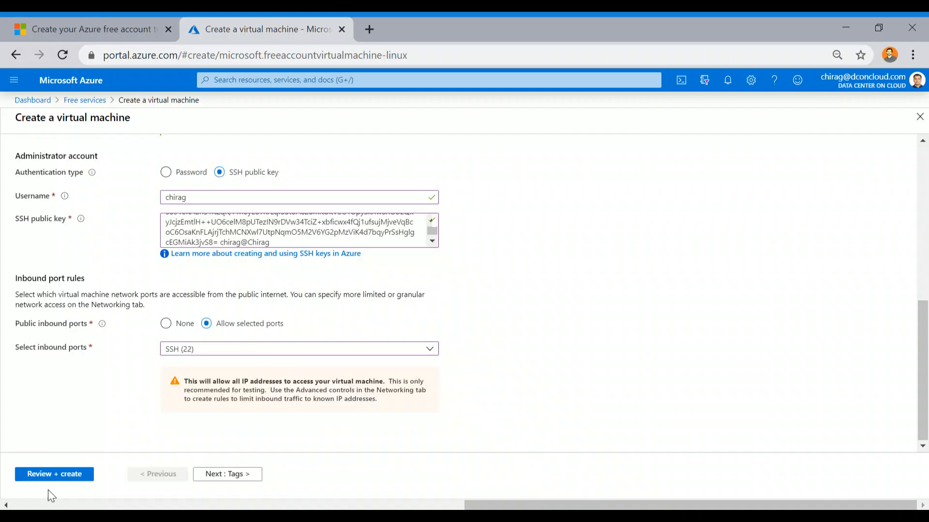
Review the ubuntu16 virtual machine's configuration and create it
{"action": "scroll", "coordinate": [500, 222], "scroll_direction": "up", "scroll_amount": 10}
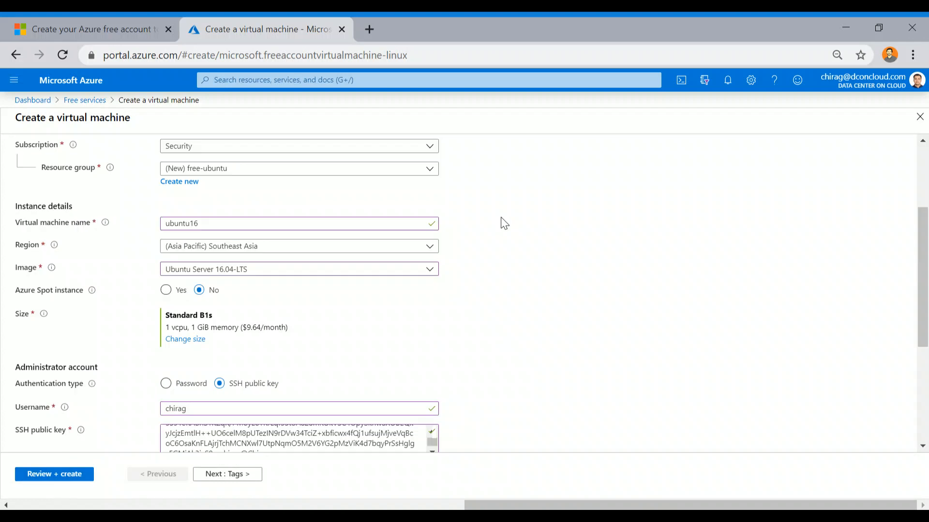
{"action": "scroll", "coordinate": [418, 283], "scroll_direction": "down", "scroll_amount": 10}
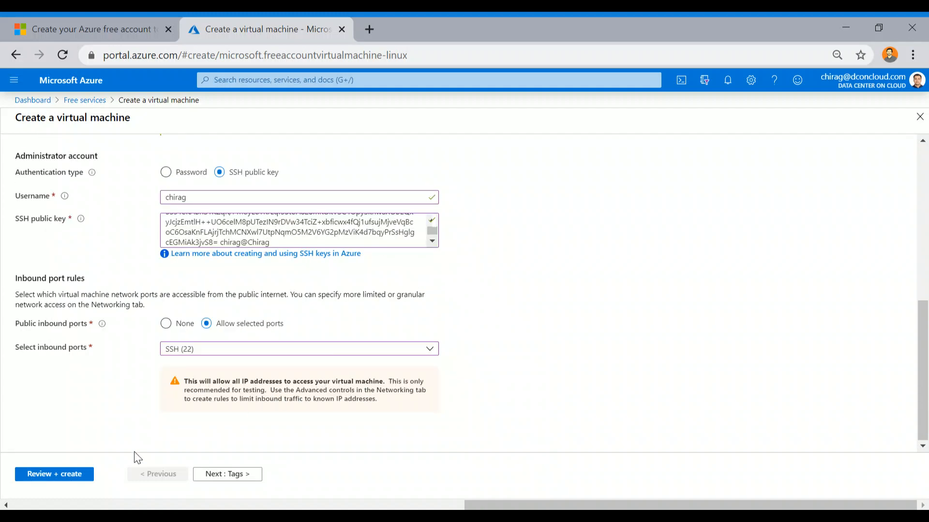
{"action": "left_click", "coordinate": [73, 473]}
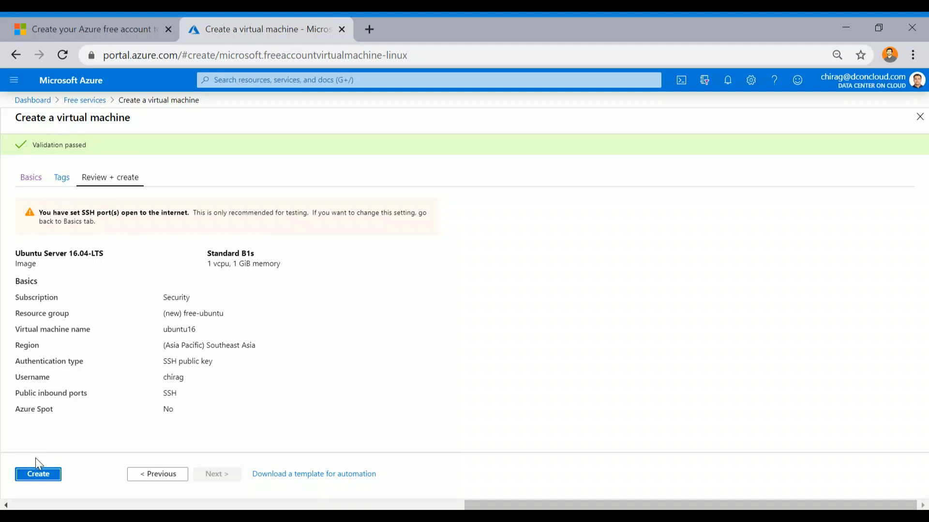
{"action": "left_click", "coordinate": [39, 474]}
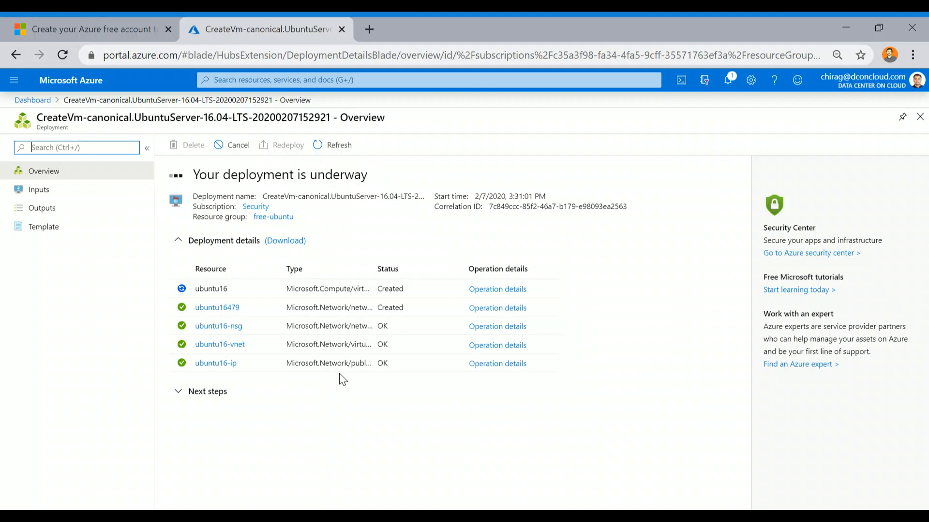
Open the ubuntu16 resource from the deployment's next steps and copy its public IP address
{"action": "left_click", "coordinate": [214, 400]}
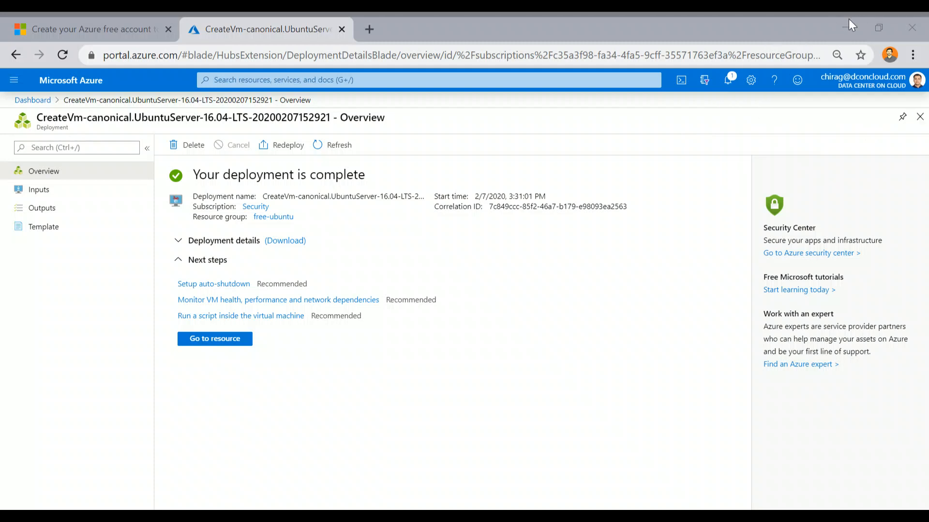
{"action": "left_click", "coordinate": [309, 257]}
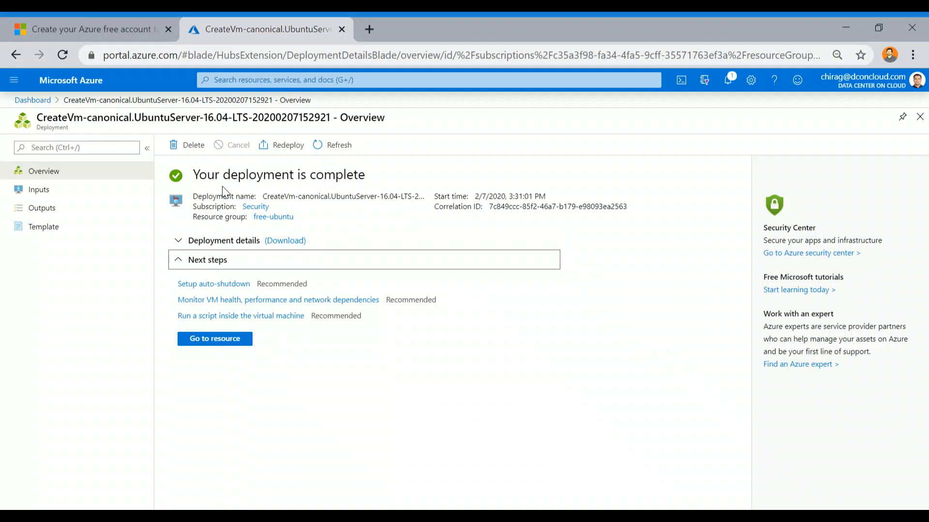
{"action": "left_click", "coordinate": [225, 344]}
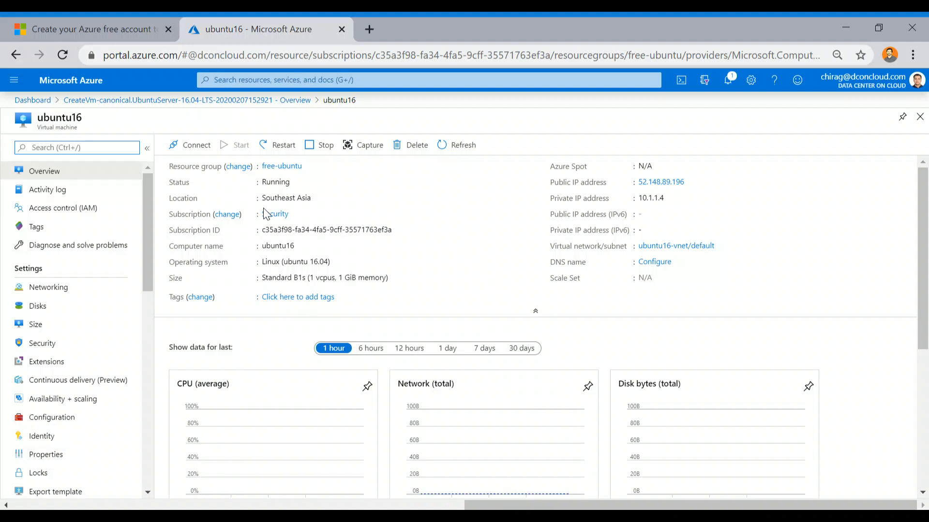
{"action": "scroll", "coordinate": [140, 339], "scroll_direction": "down", "scroll_amount": 8}
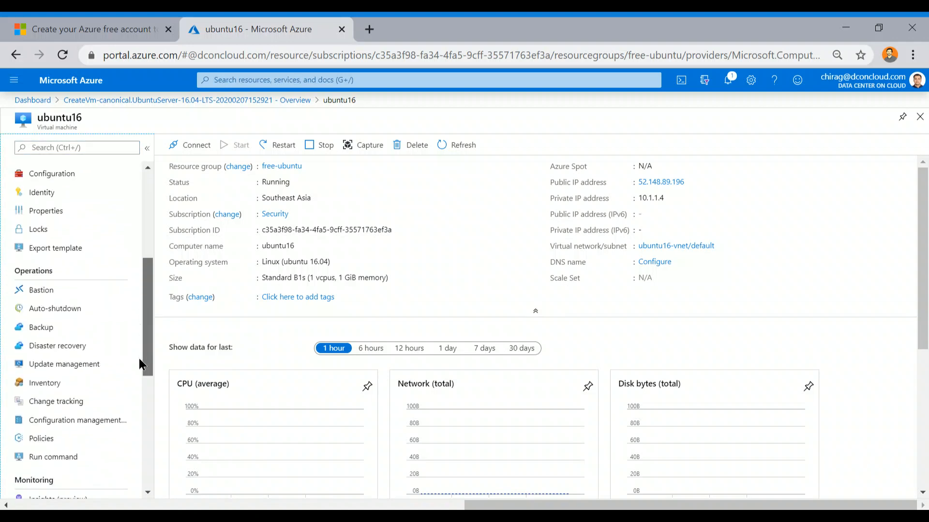
{"action": "scroll", "coordinate": [131, 222], "scroll_direction": "up", "scroll_amount": 8}
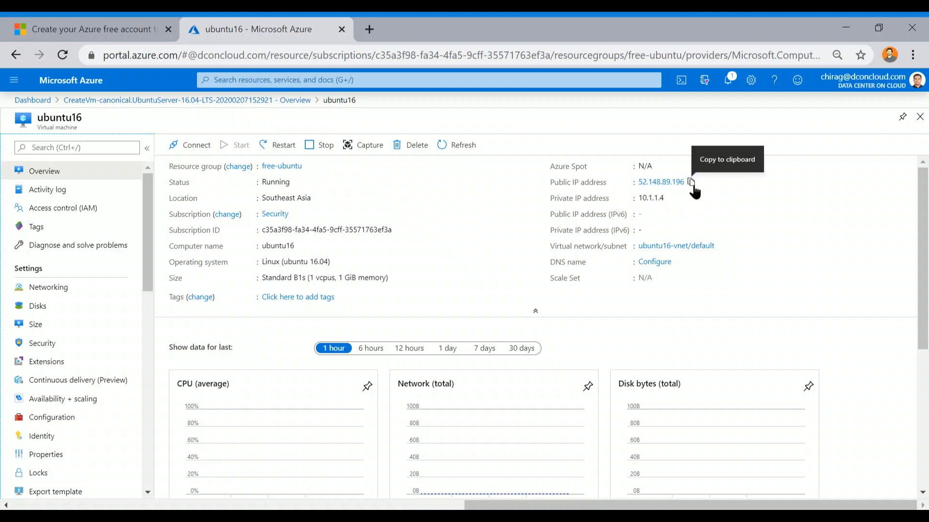
{"action": "left_click", "coordinate": [693, 187]}
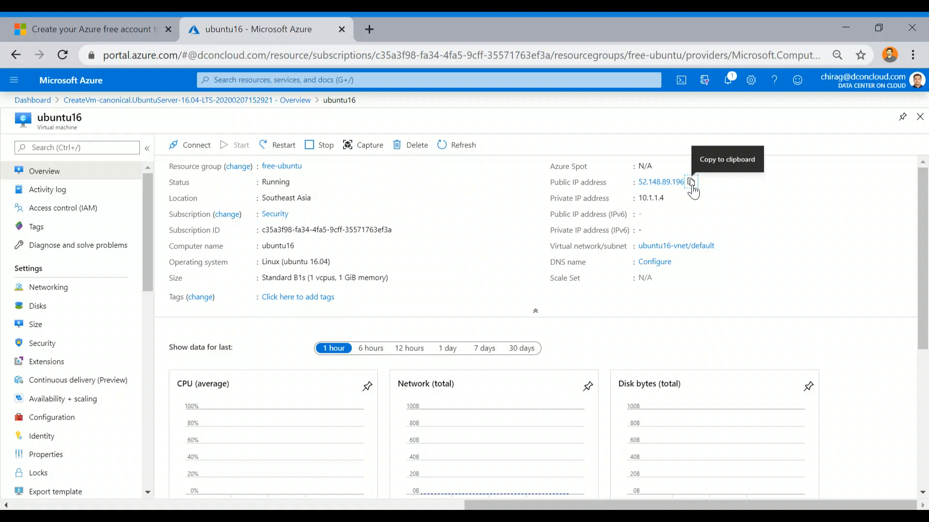
View the SSH connection details of ubuntu16, copying the VM local account login command, and close them
{"action": "left_click", "coordinate": [185, 146]}
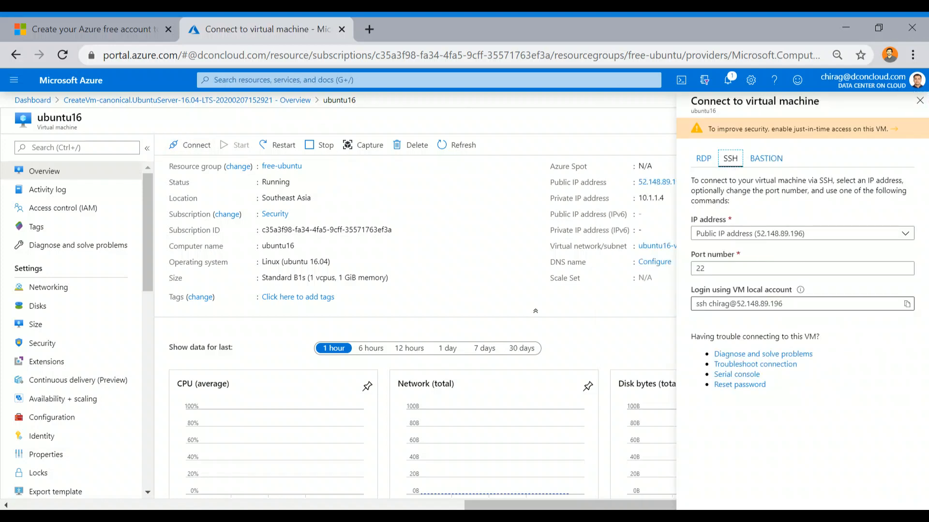
{"action": "left_click", "coordinate": [908, 304]}
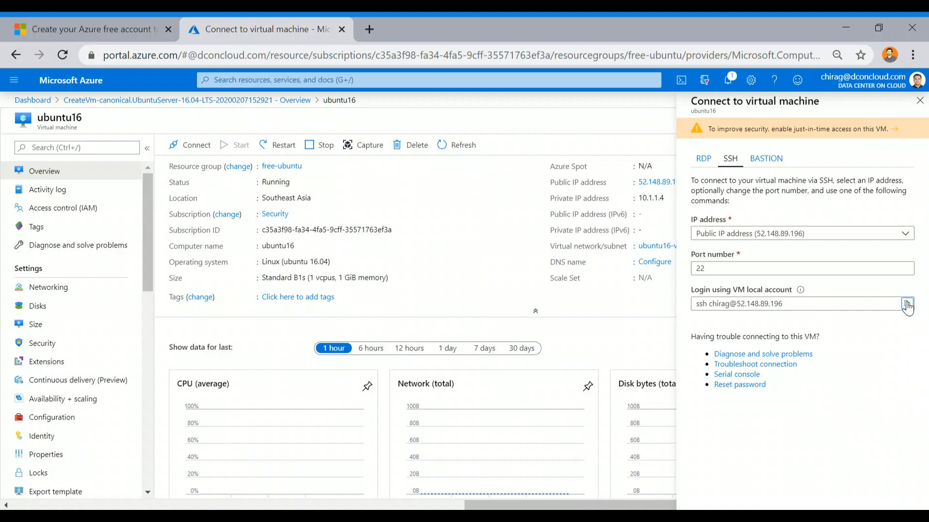
{"action": "left_click", "coordinate": [907, 305]}
{"action": "left_click", "coordinate": [656, 184]}
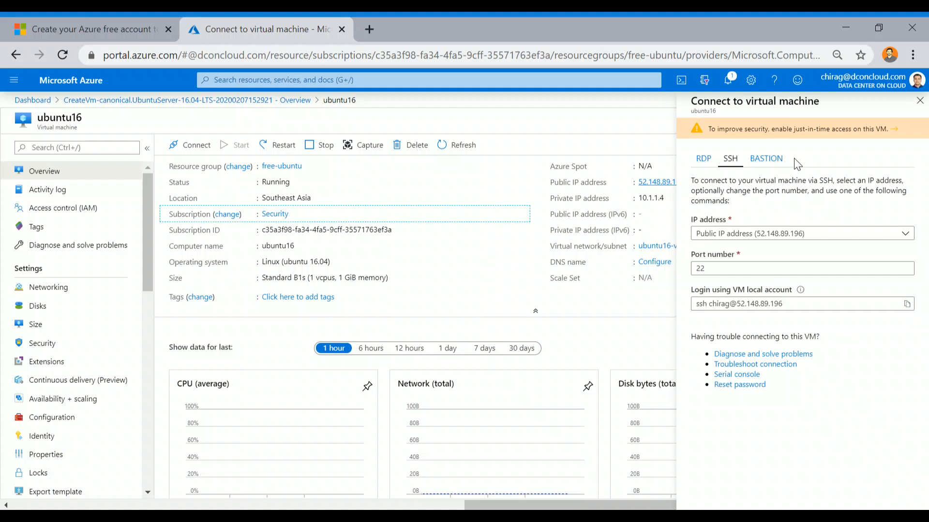
{"action": "left_click", "coordinate": [920, 101]}
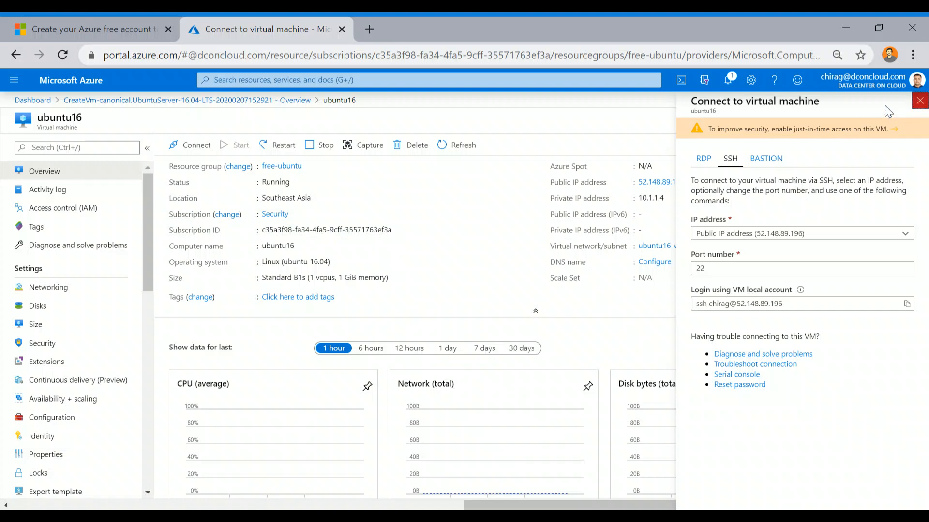
Copy ubuntu16's public IP address again and switch to the bash terminal in Visual Studio Code
{"action": "left_click", "coordinate": [691, 183]}
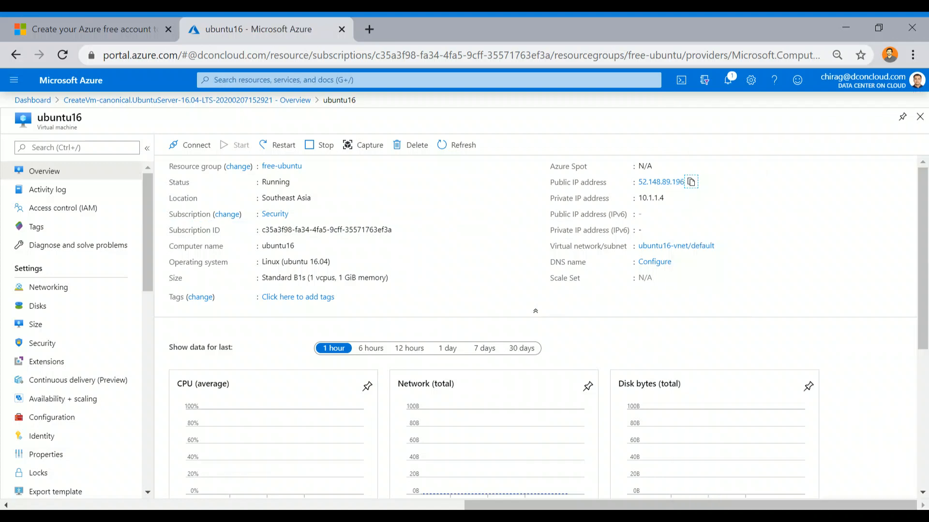
{"action": "key", "text": "super"}
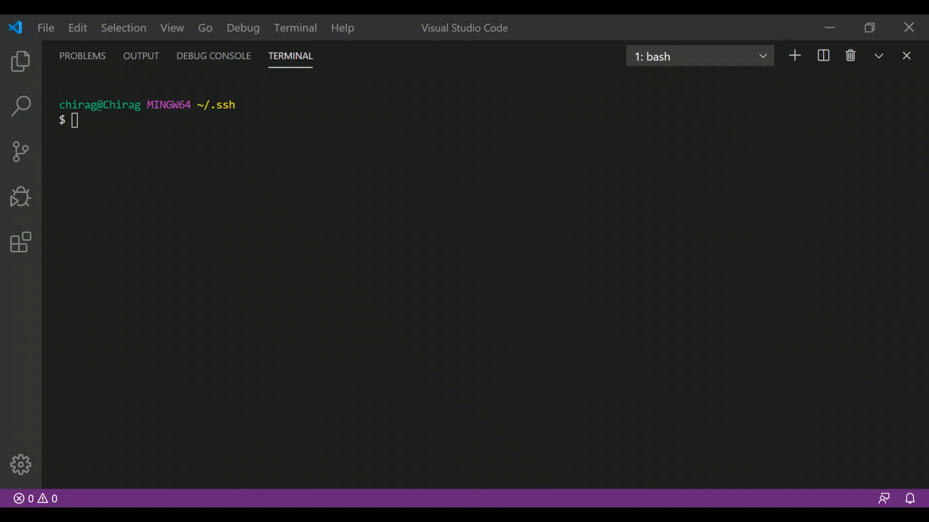
{"action": "left_click", "coordinate": [465, 271]}
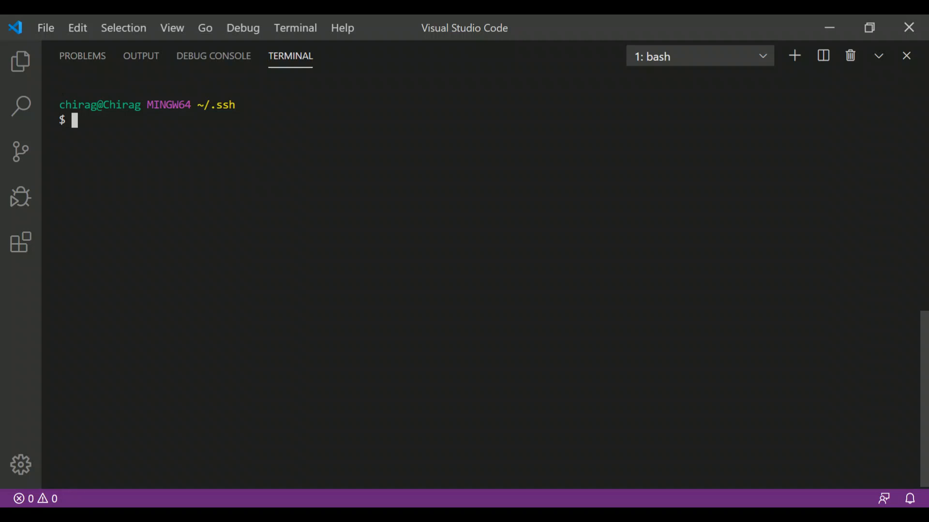
{"action": "left_click", "coordinate": [702, 65]}
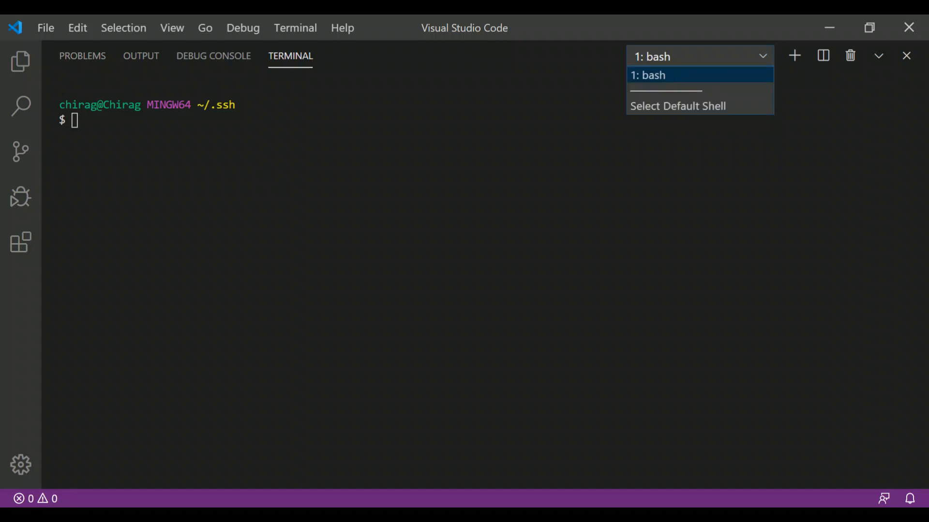
{"action": "left_click", "coordinate": [604, 193]}
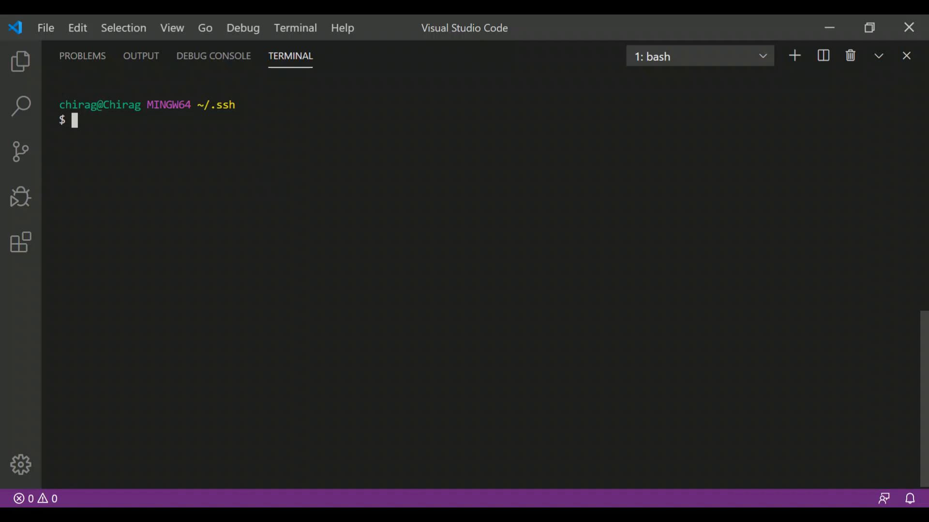
Connect over SSH to 52.148.89.196 with the id_rsa key as the administrator user, accepting the host fingerprint with yes
{"action": "type", "text": "ssh -i id_rsa "}
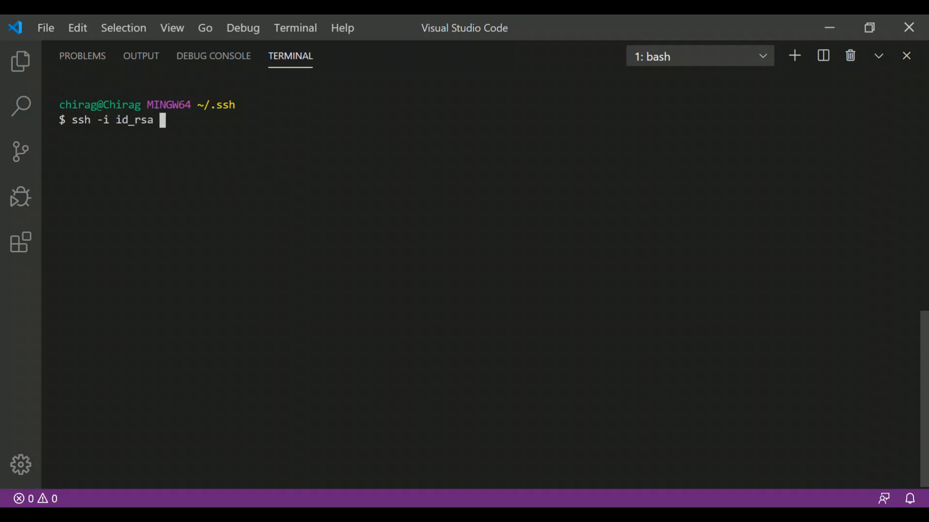
{"action": "type", "text": "chirag@"}
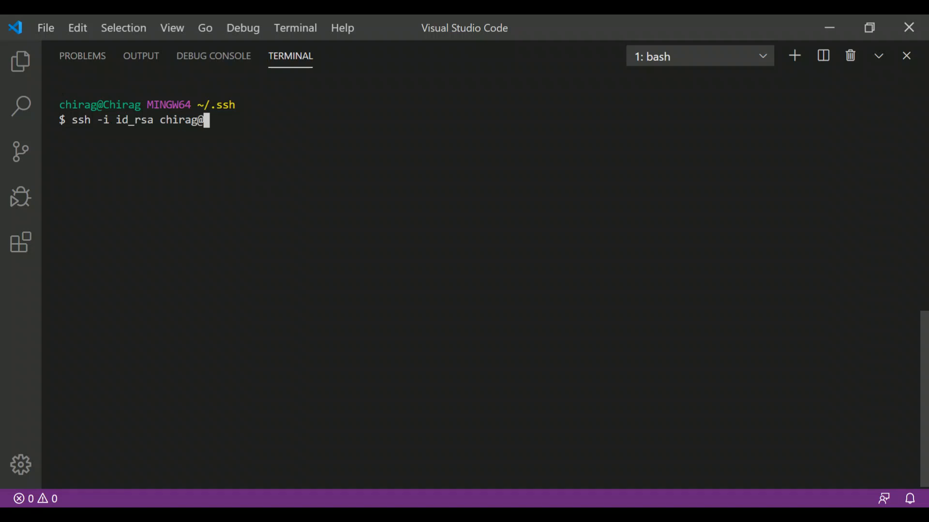
{"action": "type", "text": "52.148.89.196"}
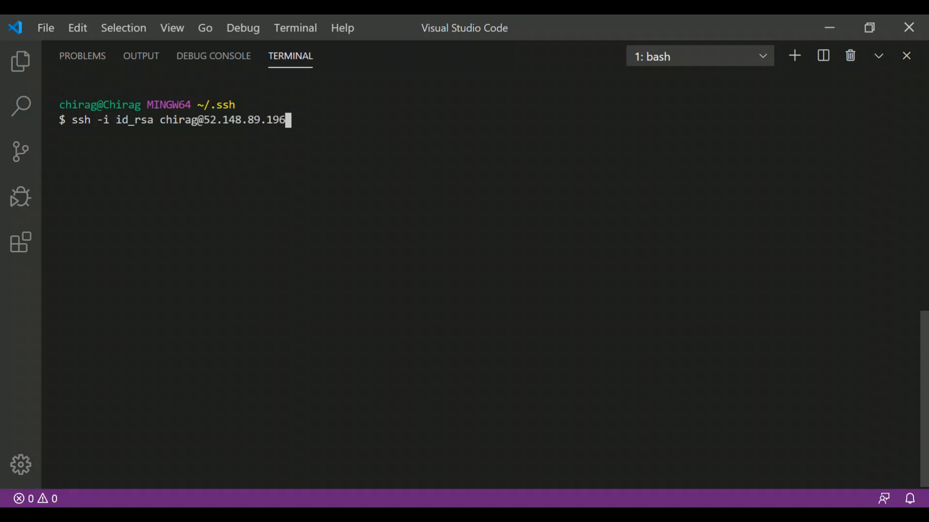
{"action": "key", "text": "Return"}
{"action": "type", "text": "yes"}
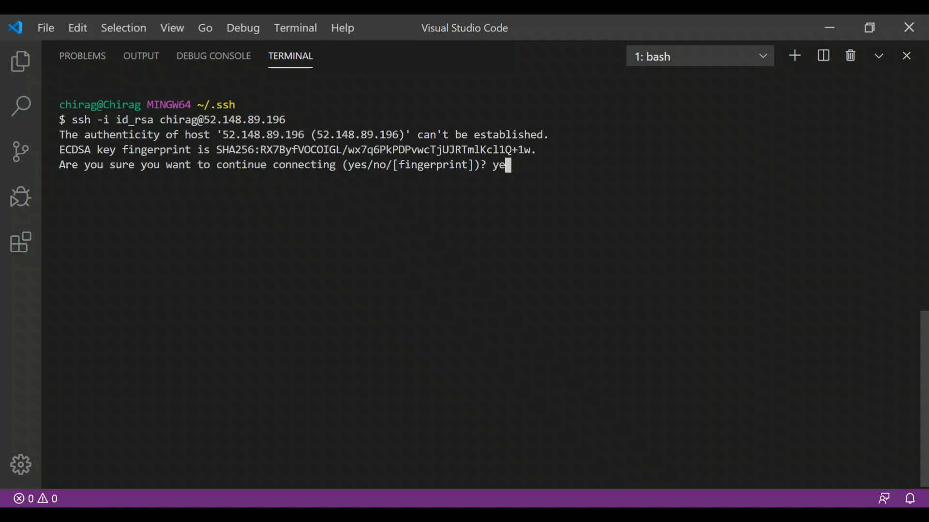
{"action": "key", "text": "Return"}
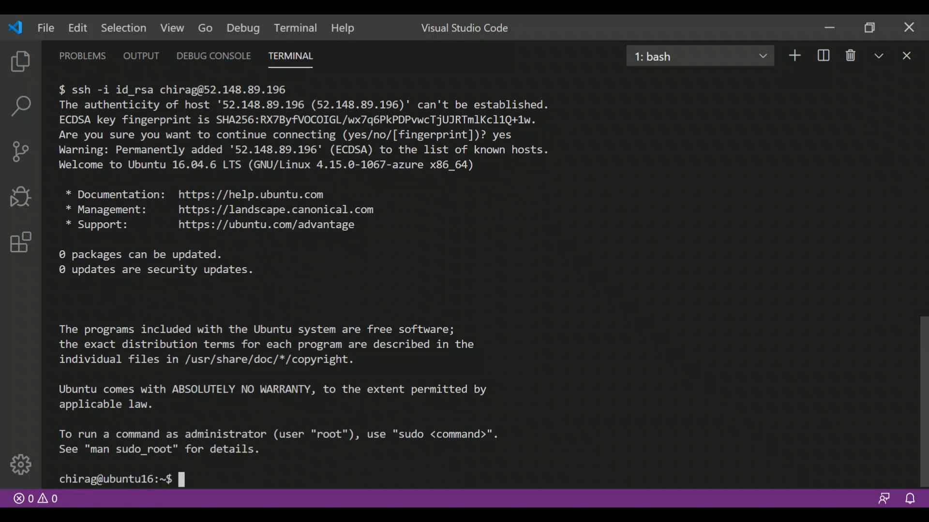
Open a root shell with sudo -i and run sudo apt-get update on the virtual machine
{"action": "type", "text": "sudo -i"}
{"action": "key", "text": "Return"}
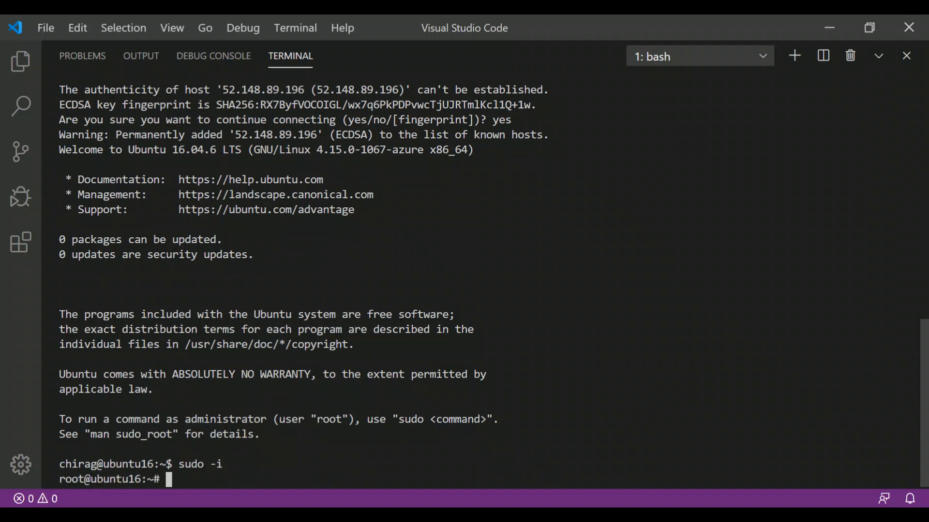
{"action": "type", "text": "sudo apt-get update"}
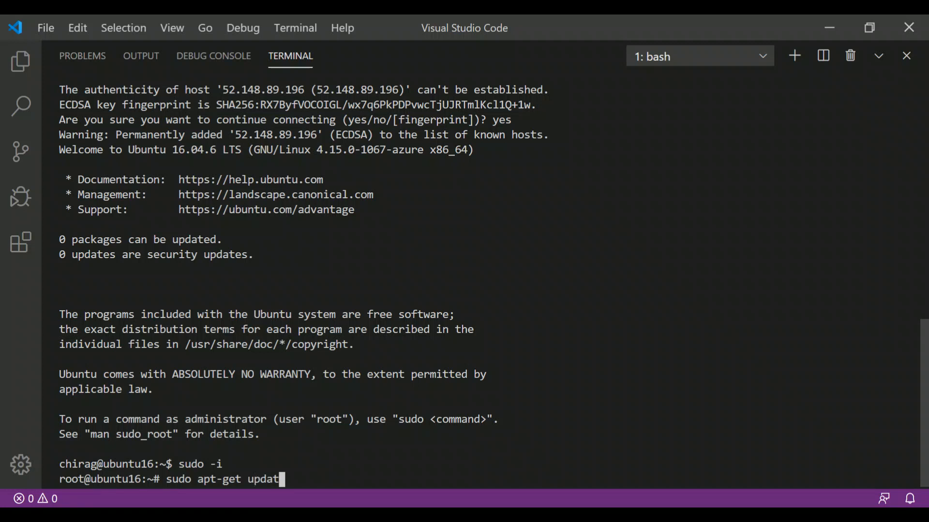
{"action": "key", "text": "Return"}
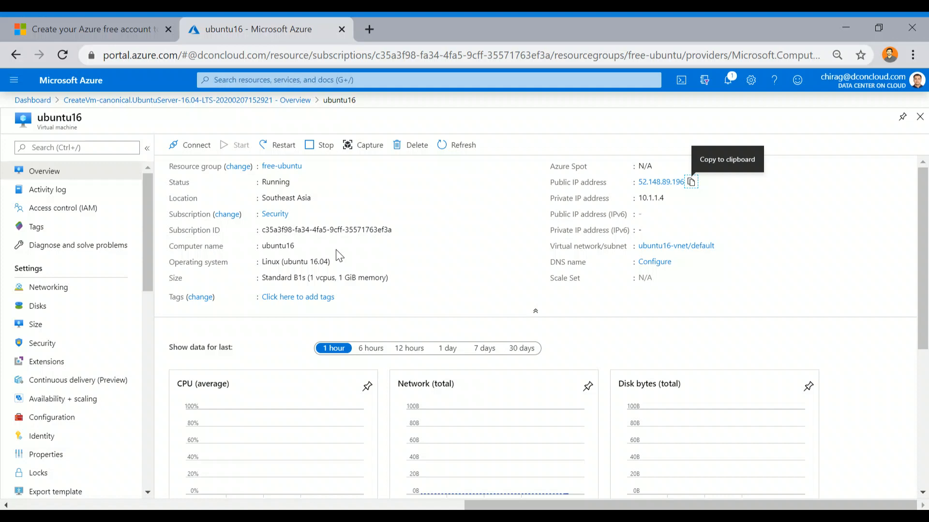
Switch back to the Azure portal and delete the ubuntu16 virtual machine
{"action": "left_click", "coordinate": [402, 153]}
{"action": "left_click", "coordinate": [193, 217]}
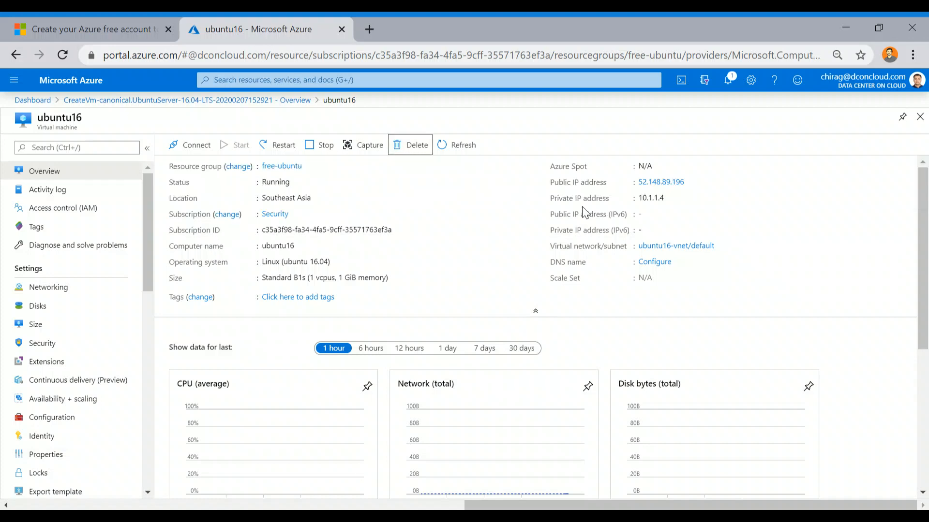